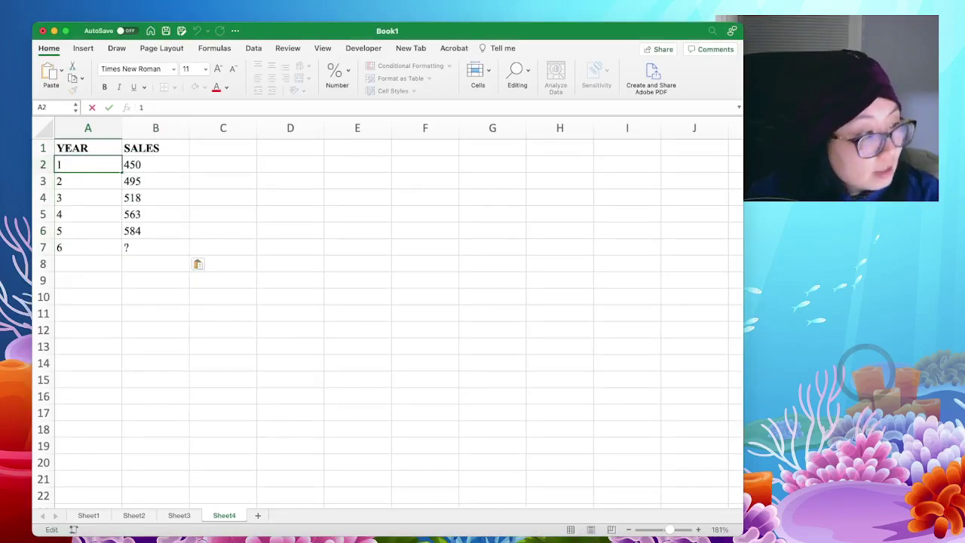
Step: Re-enter the YEAR values 1 through 6 in A2:A7 as numbers
key("Return")
type("2")
key("Return")
type("3")
key("Return")
type("4")
key("Return")
type("5")
key("Return")
key("Delete")
type("6")
key("Return")
Step: Re-commit each SALES entry in B2:B6 so the text values convert to numbers
key("Right")
key("Up")
key("Up")
key("Up")
key("Up")
key("Up")
key("Up")
key("F2")
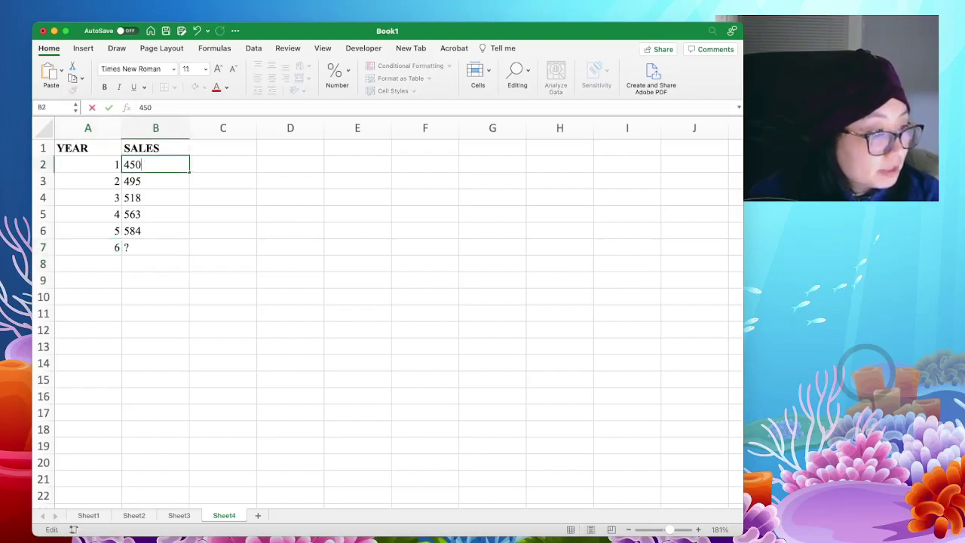
key("Return")
key("F2")
key("Return")
key("F2")
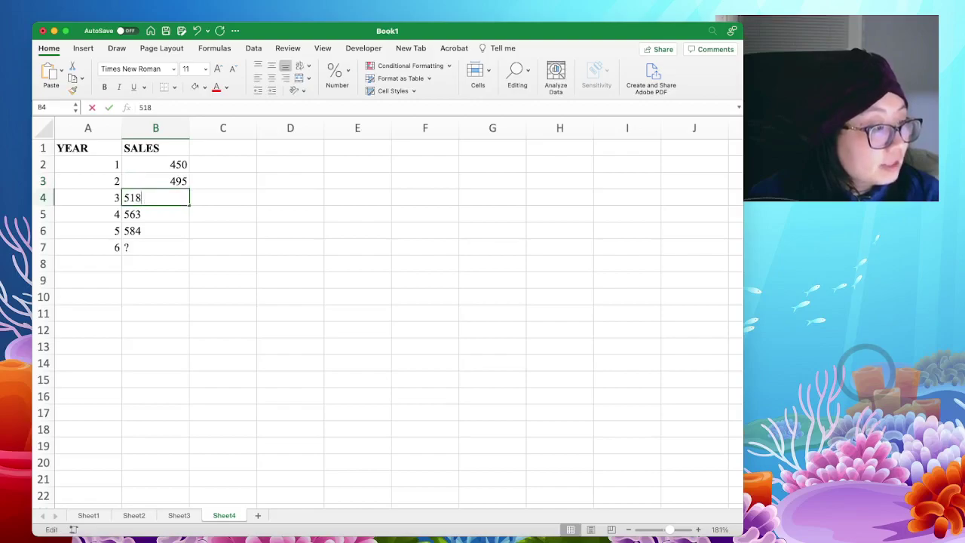
key("Return")
key("F2")
key("Return")
key("F2")
key("Return")
Step: Clear the question mark from the year 6 sales cell, B7
key("F2")
key("Escape")
key("Delete")
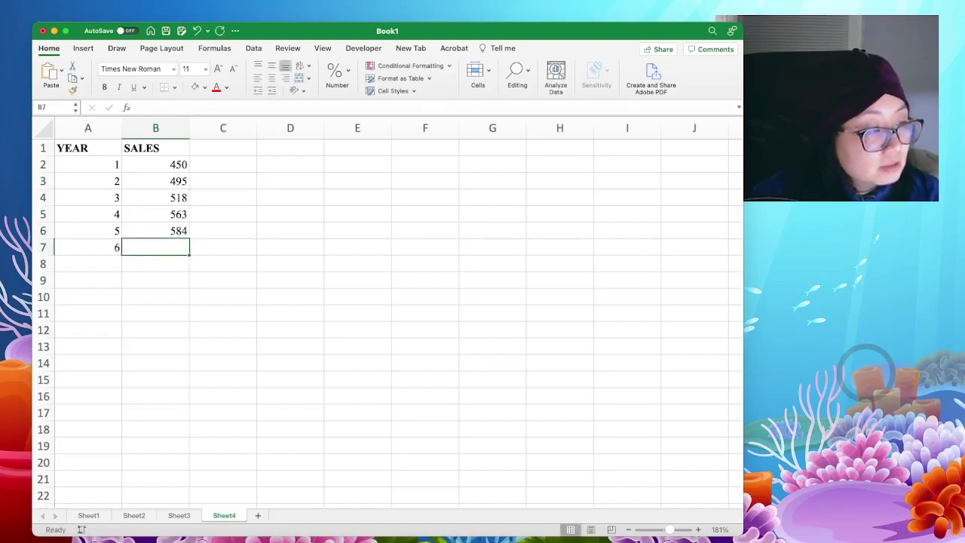
key("Down")
key("Down")
key("Up")
key("Up")
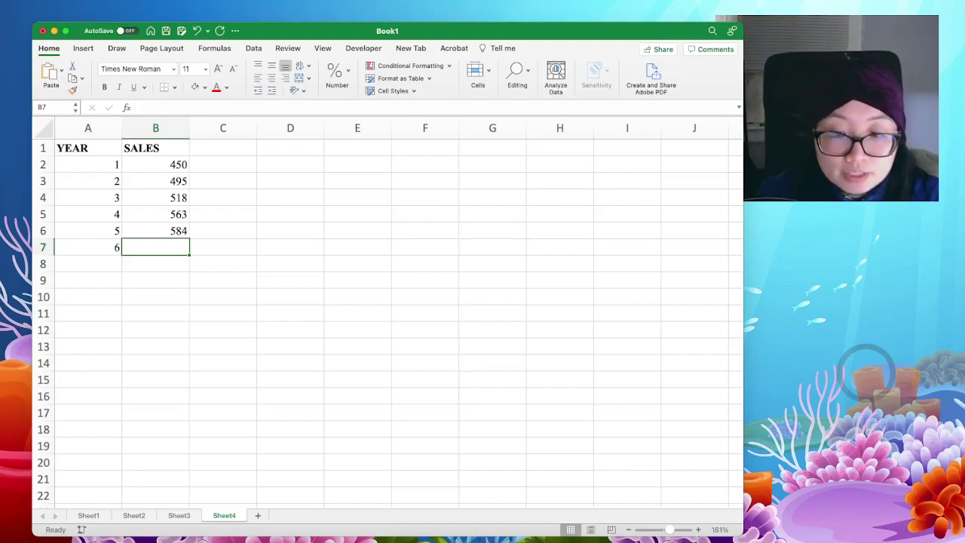
left_click(866, 373)
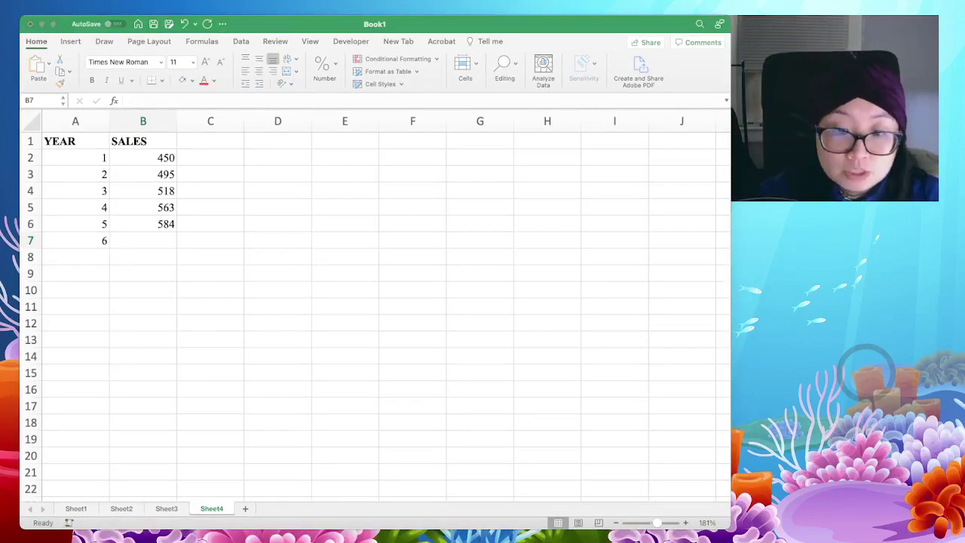
key("super+Tab")
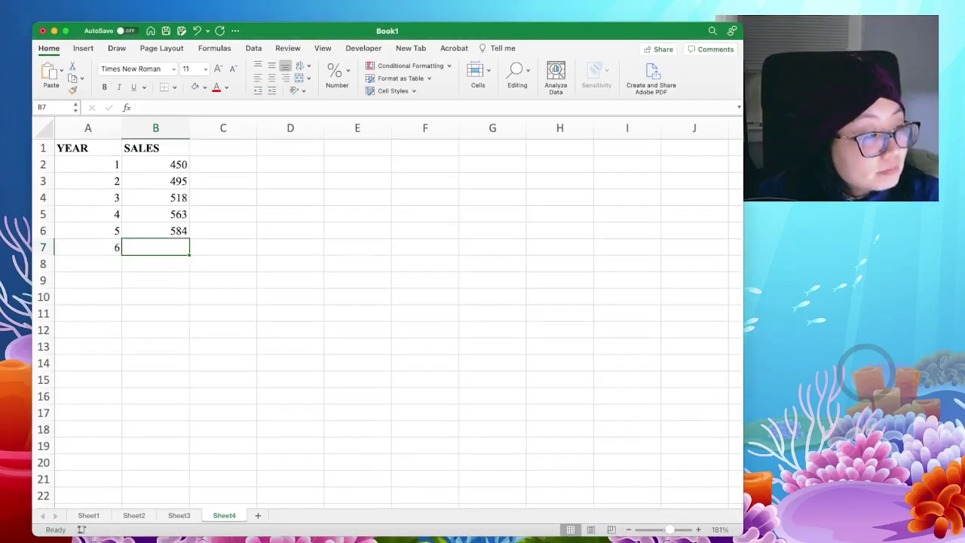
Step: Enter the heading "Simple Moving Average" in C1 and widen column C to fit it
left_click(223, 148)
type("Simple M")
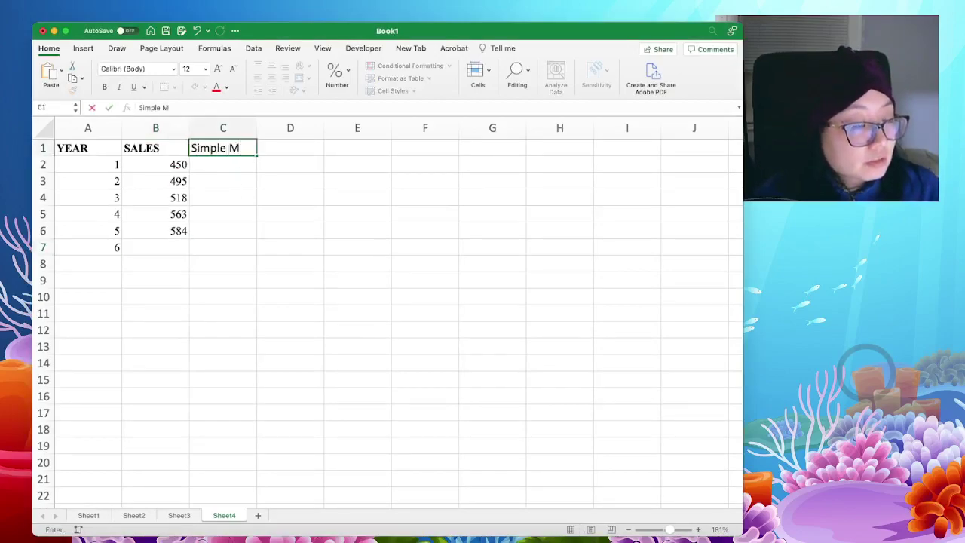
type("oving Average")
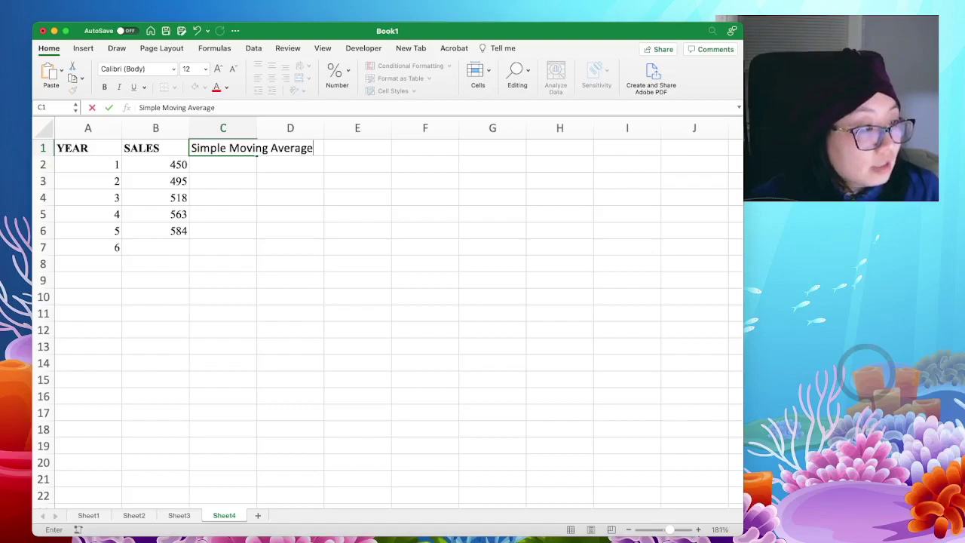
key("Tab")
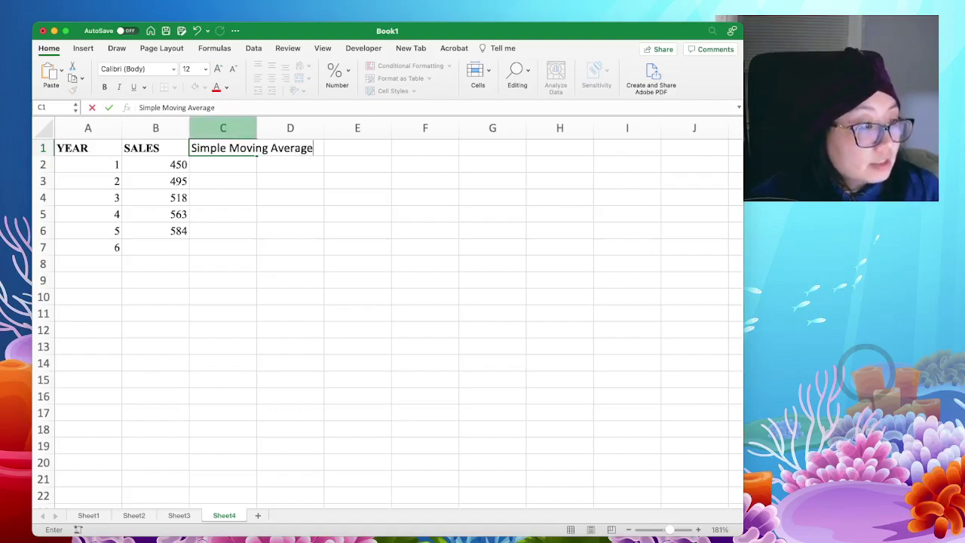
left_click(226, 129)
left_click_drag(256, 129, 312, 129)
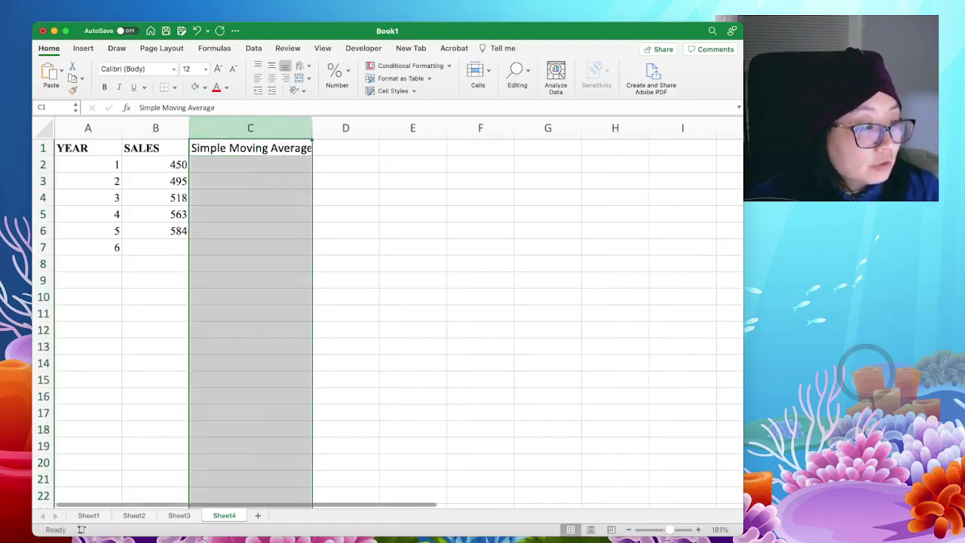
left_click(250, 180)
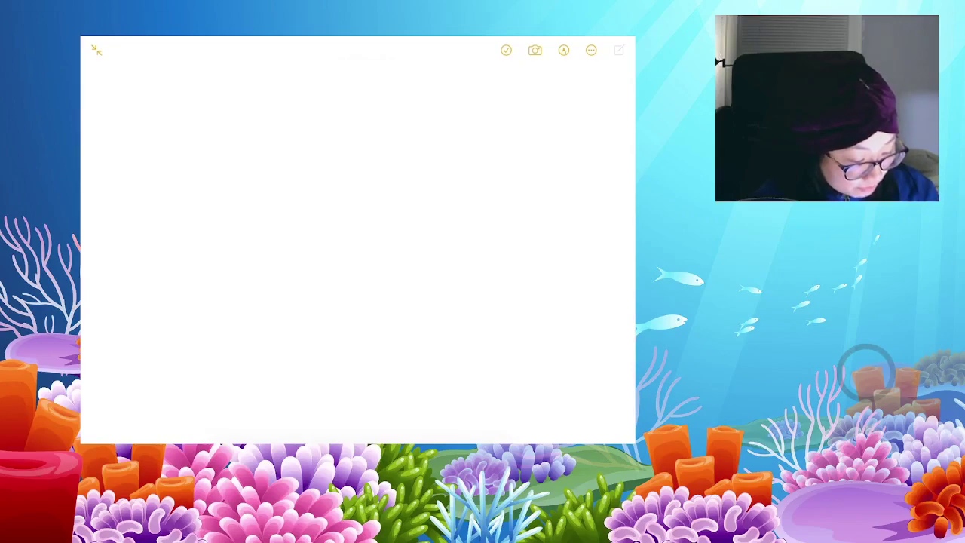
Step: Switch to a blank note and handwrite an underlined "Year" heading with 1, 2 and 3 listed below
mouse_move(155, 95)
left_mouse_down()
mouse_move(161, 125)
mouse_move(182, 99)
left_mouse_up()
mouse_move(157, 140)
left_mouse_down()
mouse_move(169, 146)
mouse_move(158, 179)
left_mouse_up()
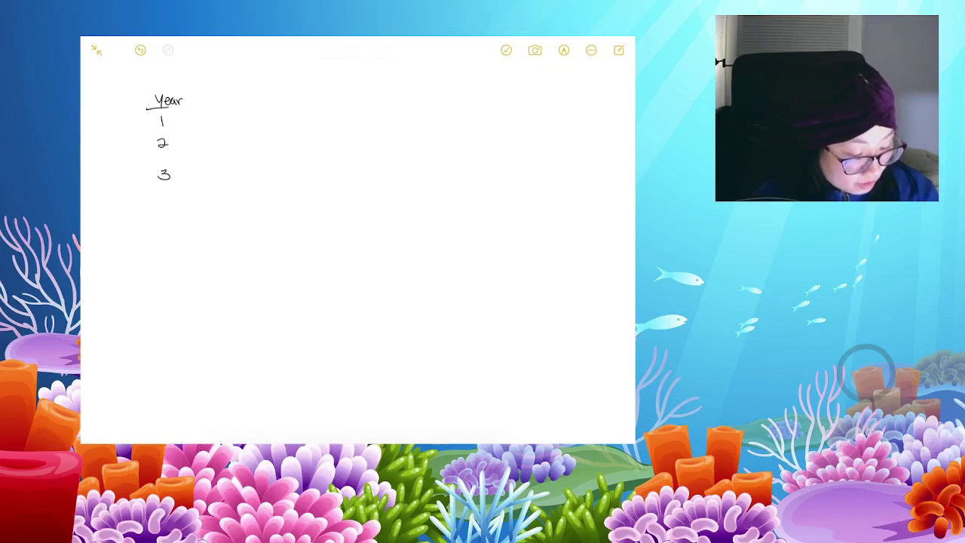
Step: Draw crossing horizontal and vertical graph axes beside the Year list, undoing the first slanted line
left_click_drag(260, 222, 571, 240)
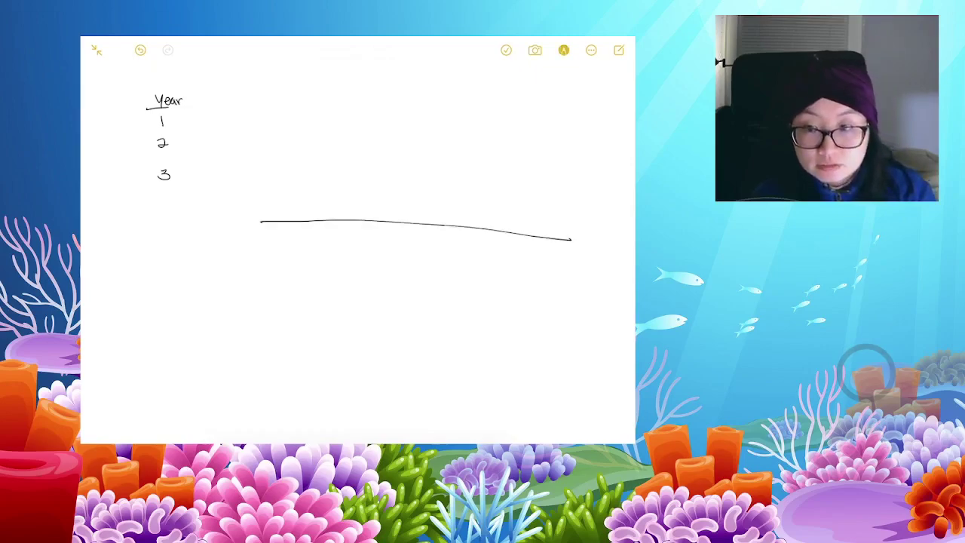
left_click(140, 50)
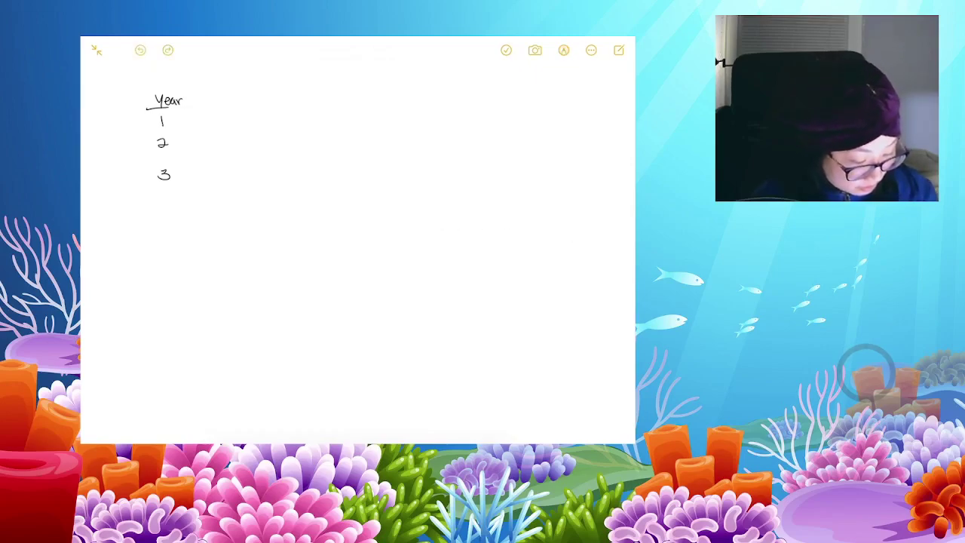
left_click_drag(278, 246, 571, 244)
left_click_drag(299, 121, 318, 354)
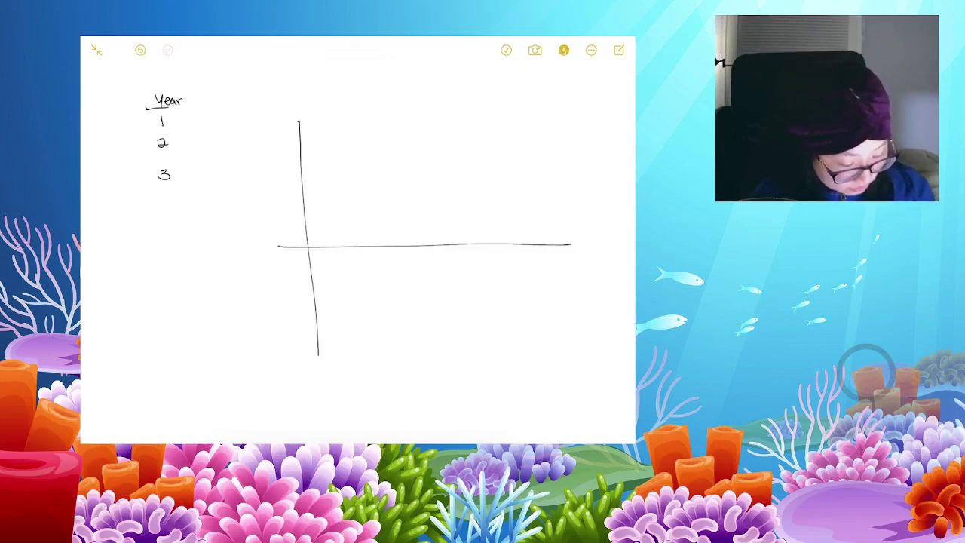
Step: Mark the horizontal axis from 0 to 6 with continuation dashes and label it "year"
left_click_drag(314, 254, 313, 254)
left_click(140, 50)
left_click_drag(334, 258, 334, 263)
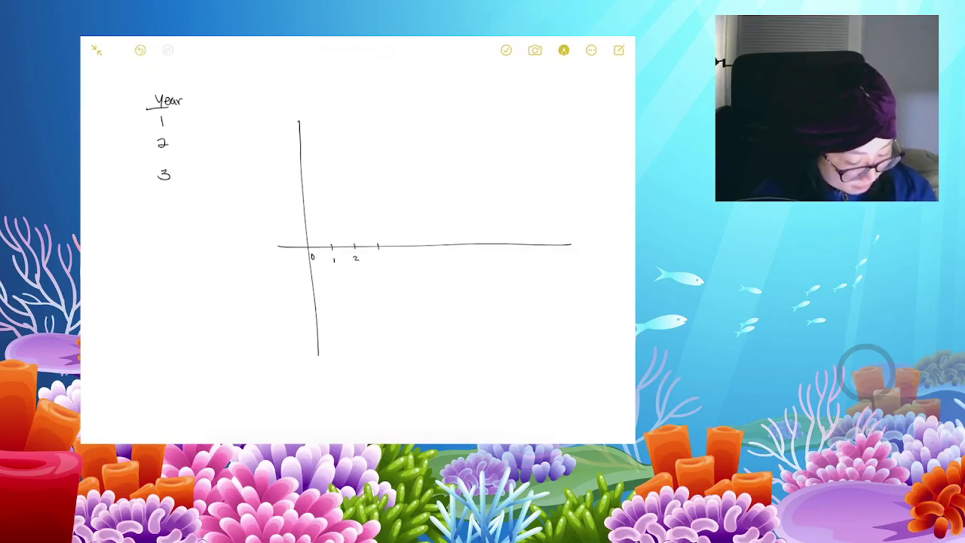
mouse_move(431, 258)
left_mouse_down()
mouse_move(530, 268)
mouse_move(523, 295)
mouse_move(551, 285)
left_mouse_up()
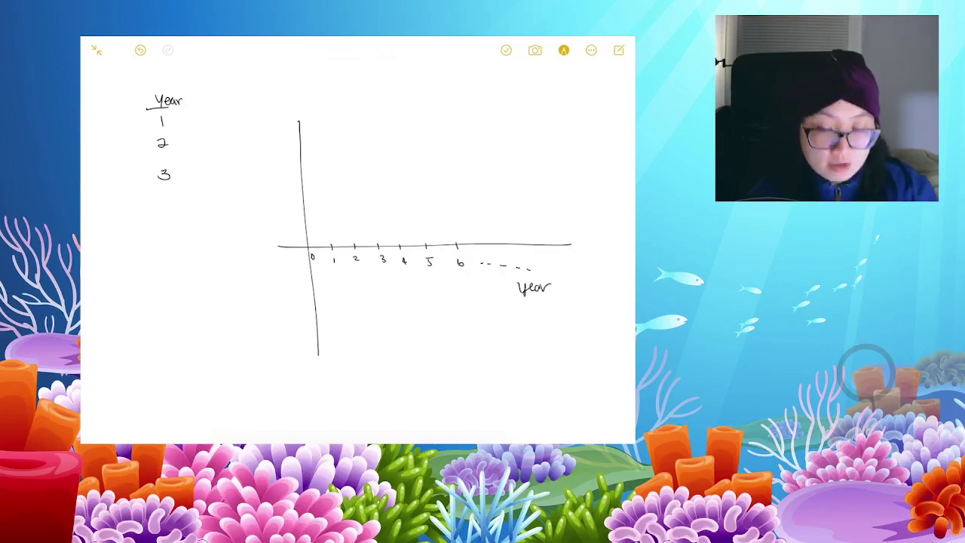
Step: Erase the long part of the vertical axis below the horizontal axis with the eraser
left_click(563, 49)
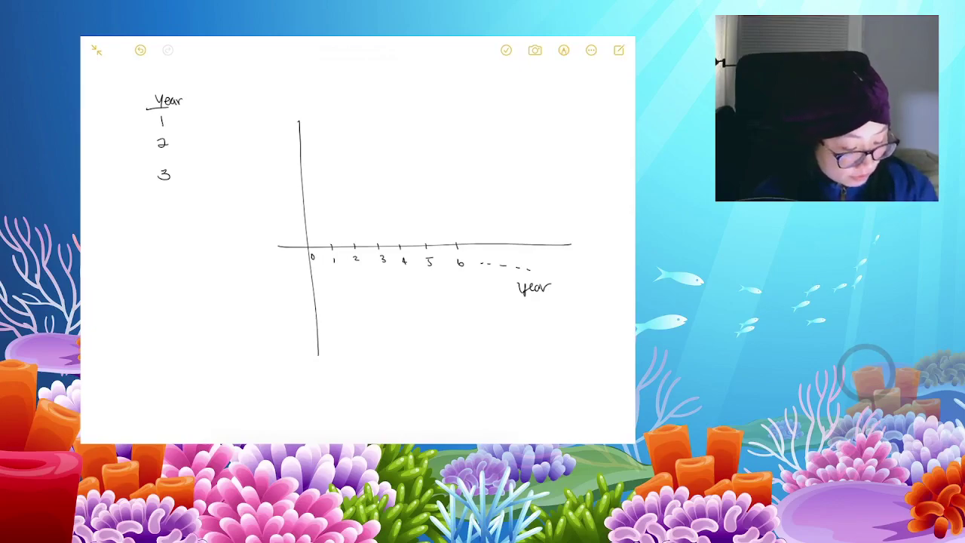
left_click(564, 50)
left_click(564, 49)
left_click(564, 49)
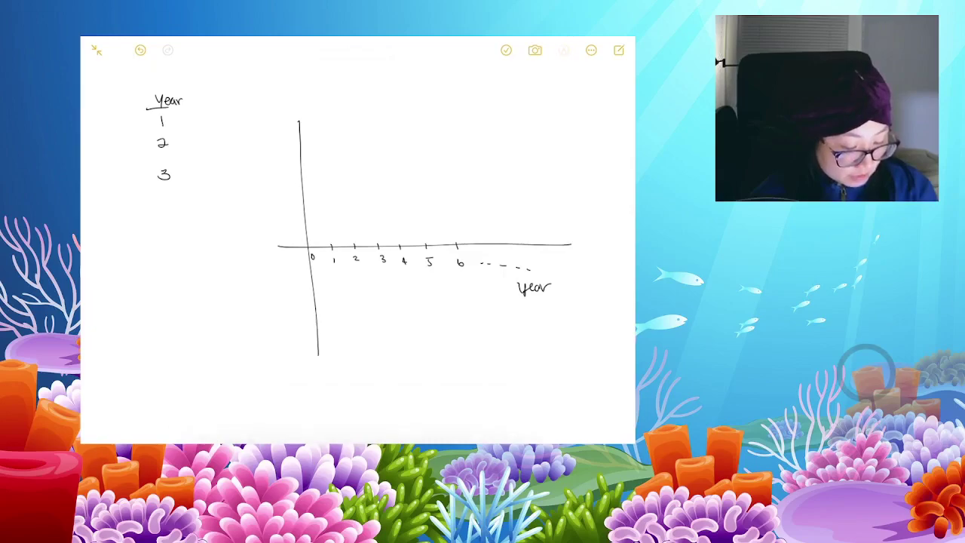
left_click(563, 50)
left_click(356, 401)
left_click_drag(309, 273, 321, 362)
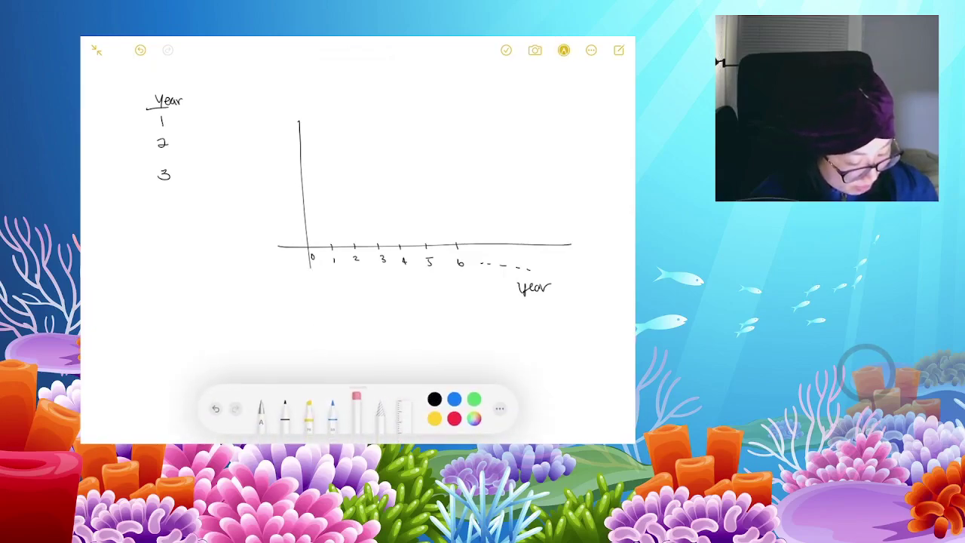
Step: Mark the vertical axis at 400, 450, 500, 550 and 600 with the black pen and plot four data points
left_click(285, 412)
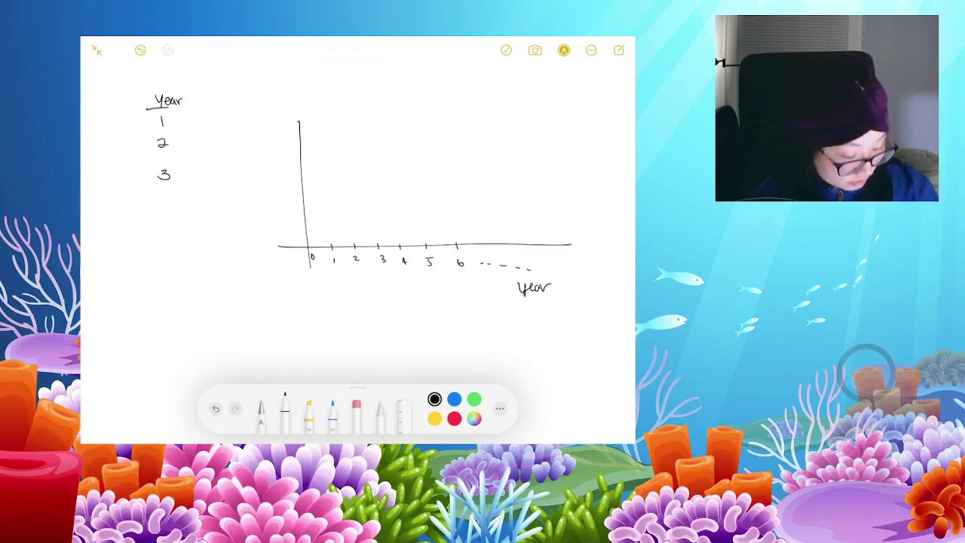
left_click_drag(283, 226, 287, 227)
left_click_drag(285, 224, 285, 232)
left_click_drag(288, 229, 283, 212)
left_click_drag(291, 204, 285, 213)
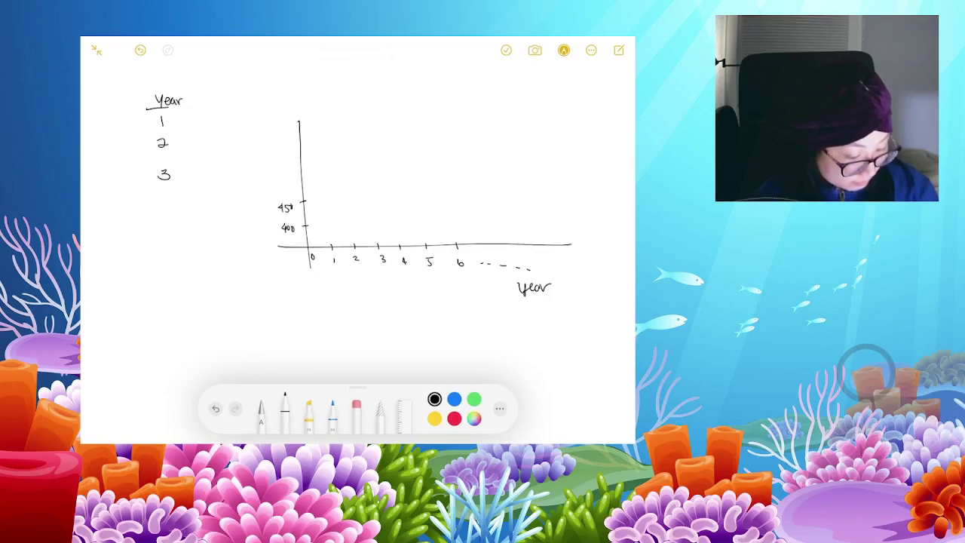
mouse_move(275, 180)
left_mouse_down()
mouse_move(273, 189)
mouse_move(280, 181)
left_mouse_up()
left_click_drag(285, 181, 275, 164)
left_click_drag(281, 157, 267, 136)
left_click_drag(271, 129, 271, 131)
left_click_drag(274, 130, 274, 130)
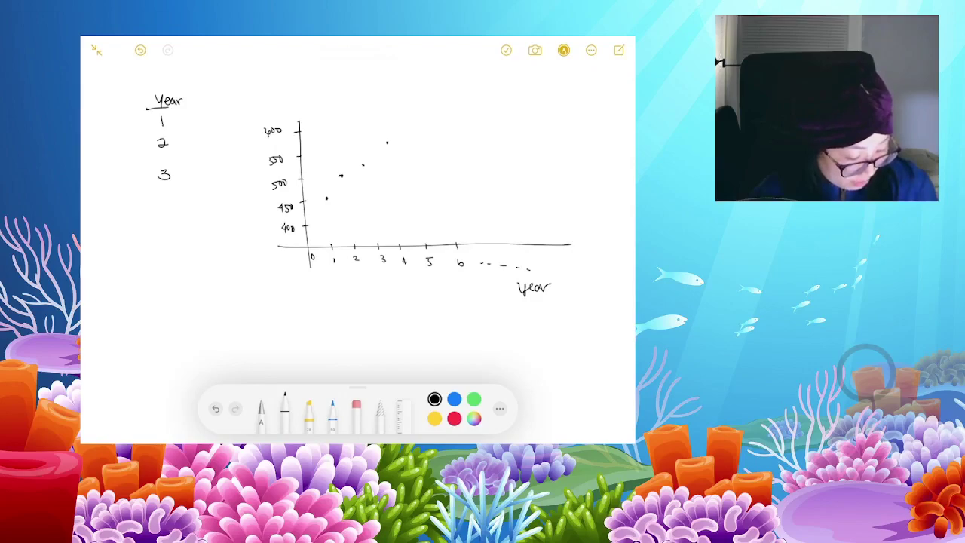
Step: Join the first three plotted points with a thin blue line
left_click(333, 416)
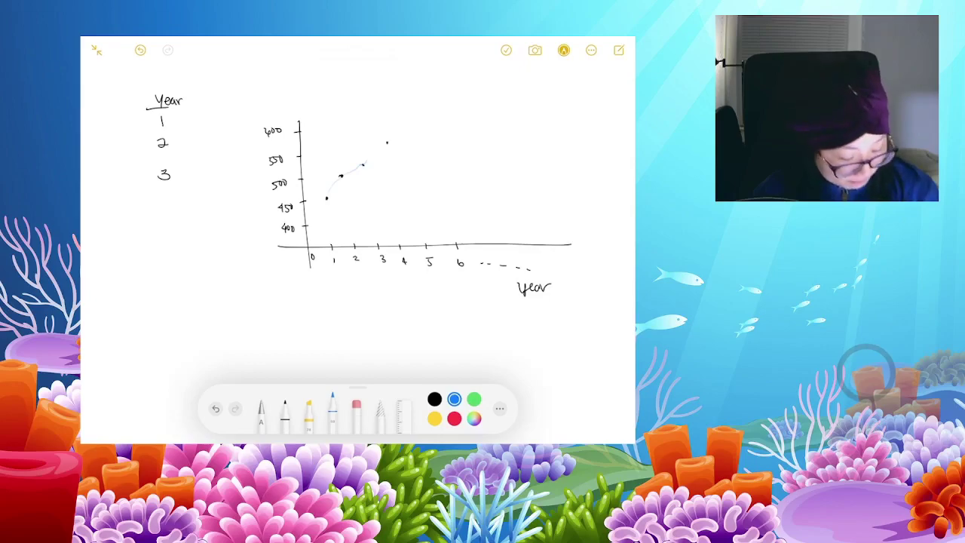
mouse_move(327, 160)
left_mouse_down()
mouse_move(362, 156)
mouse_move(332, 140)
mouse_move(332, 149)
left_mouse_up()
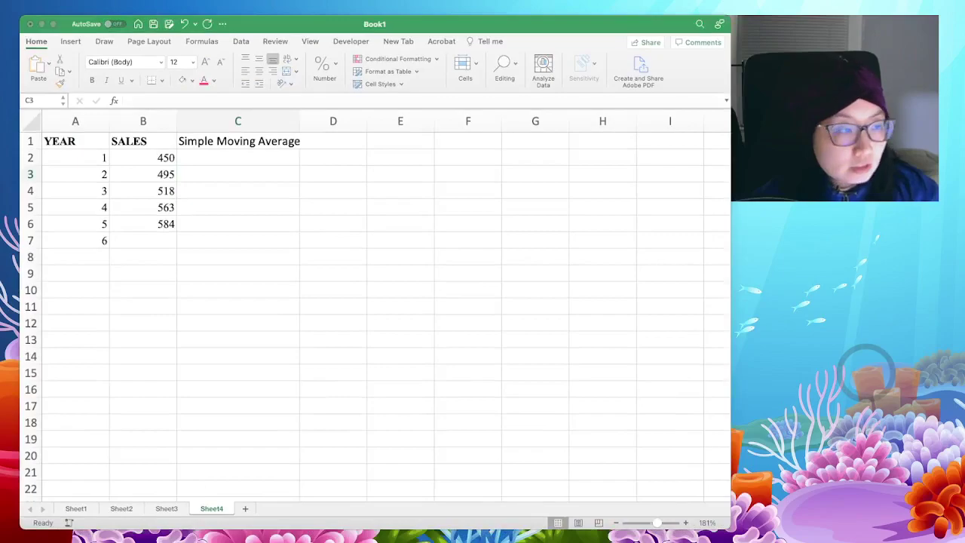
Step: Switch back to the Excel workbook and enter =AVERAGE(B2:B4) in C4 for the first three years' sales
left_click_drag(452, 24, 465, 31)
left_click_drag(155, 164, 155, 198)
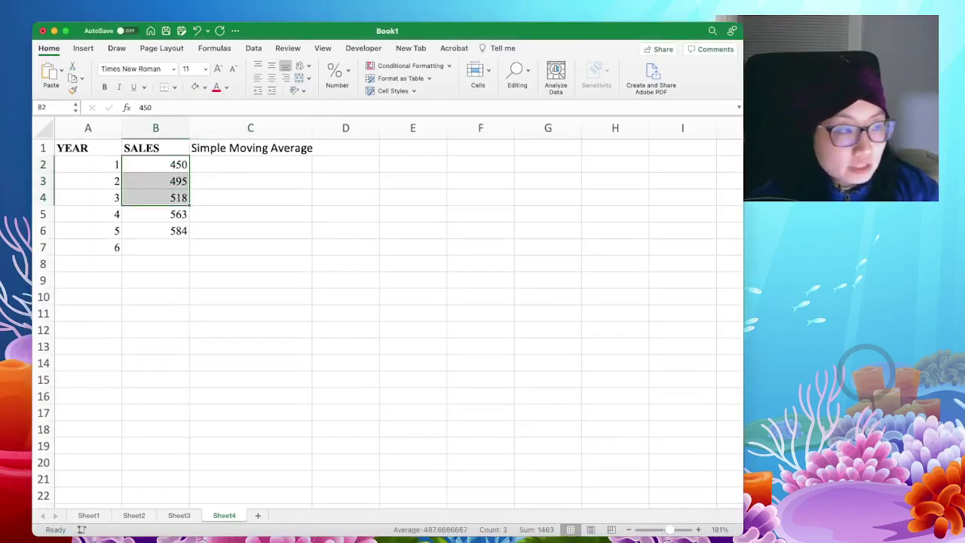
left_click(250, 198)
type("=")
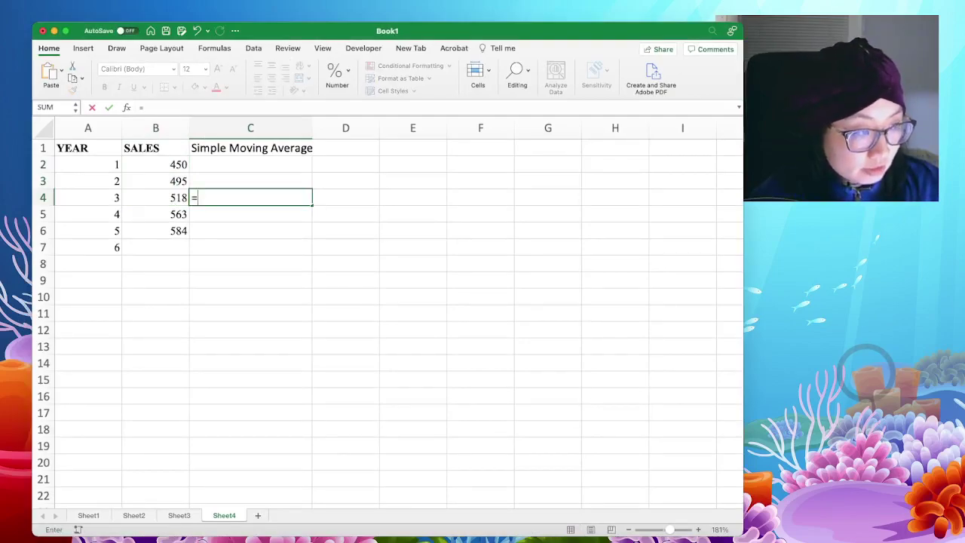
type("AVERAGE(")
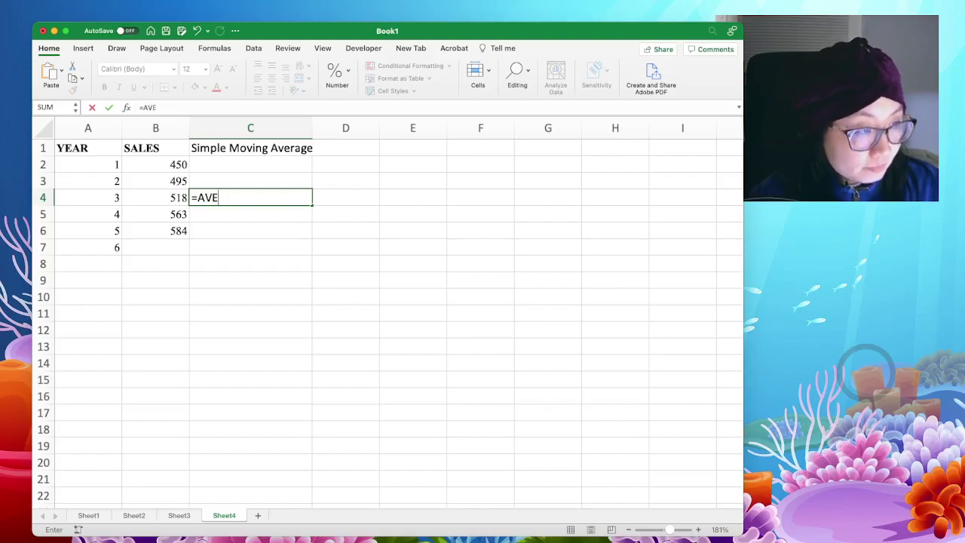
key("Left")
key("Up")
key("Up")
key("shift+Down")
left_click_drag(156, 164, 156, 197)
type(")")
key("Return")
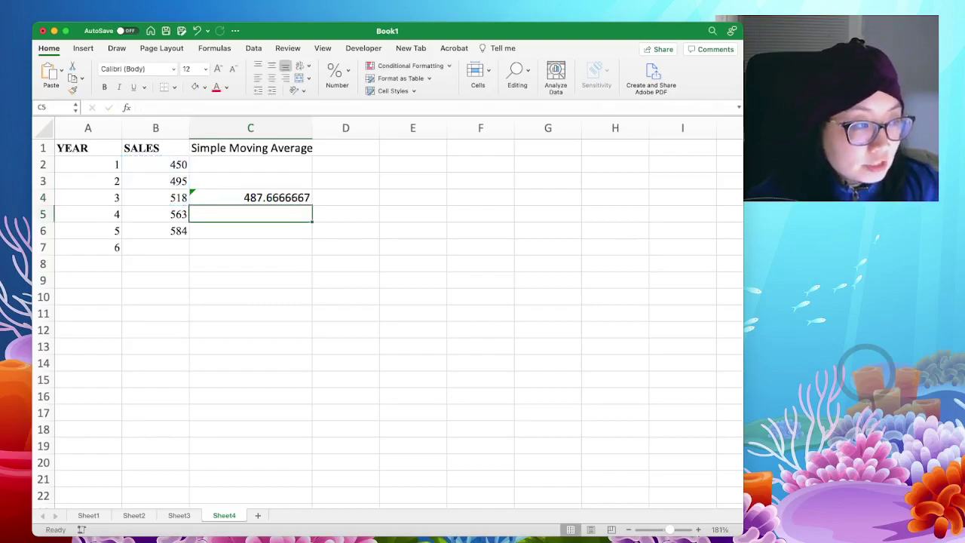
Step: Format the moving average in C4 to two decimal places
key("Up")
left_click_drag(156, 164, 155, 198)
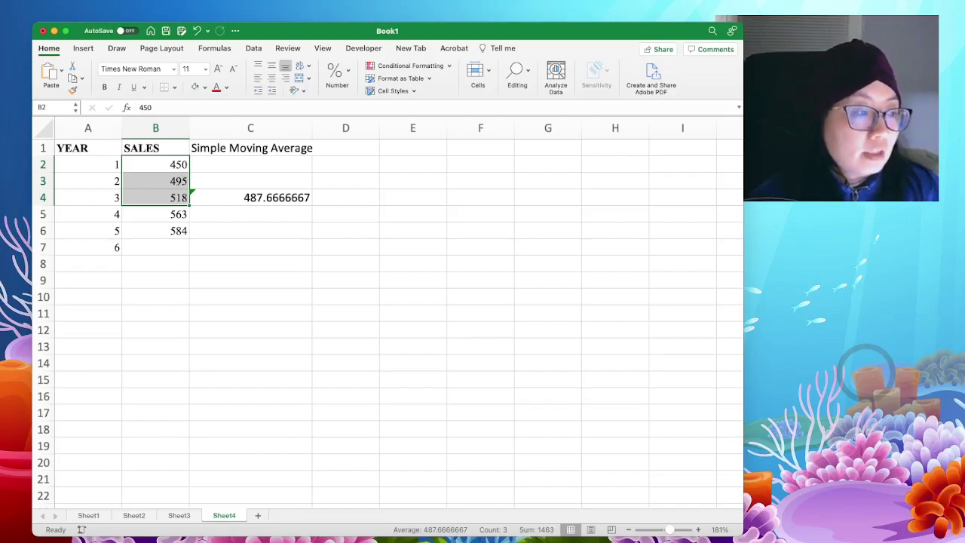
left_click(250, 198)
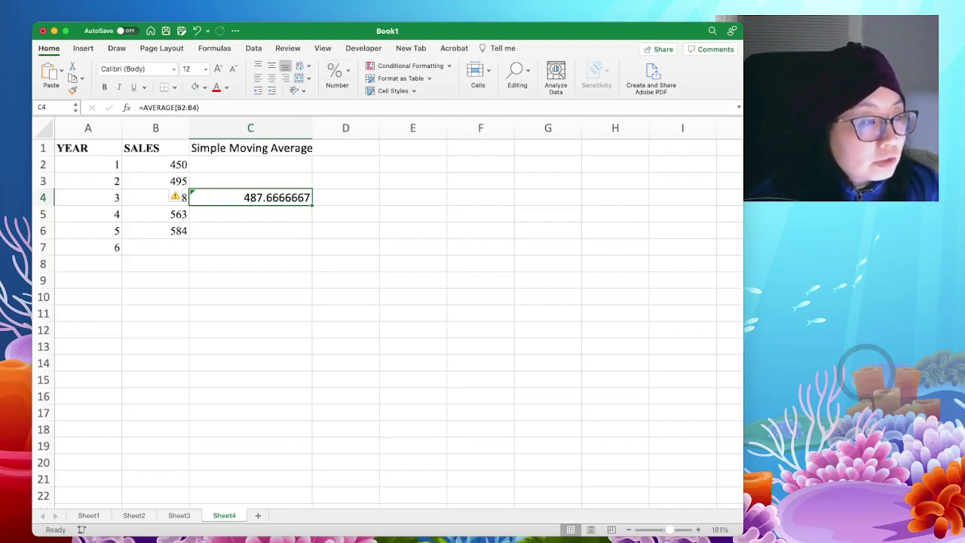
key("alt+h")
key("0")
key("alt+h")
key("0")
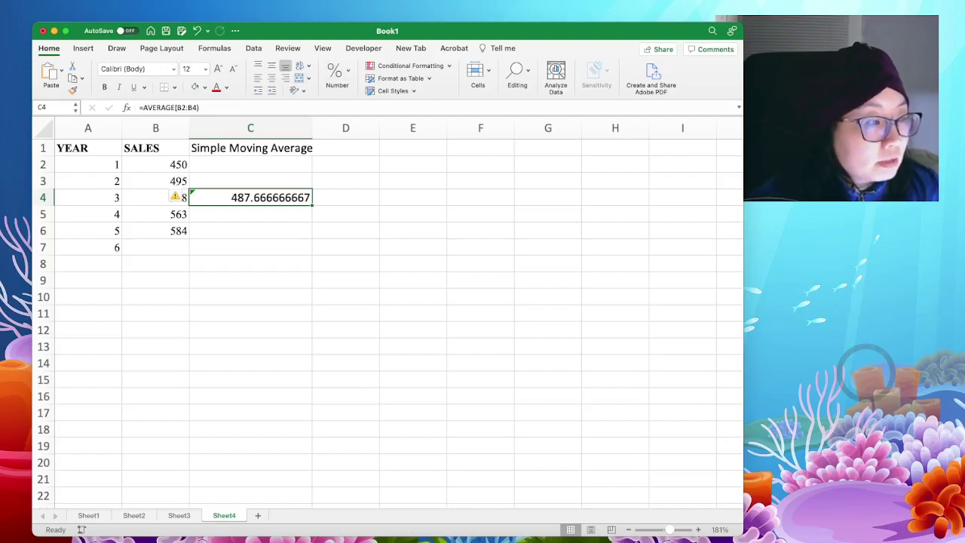
key("alt+h")
key("9")
key("alt+h")
key("9")
key("alt+h")
key("9")
key("alt+h")
key("9")
key("alt+h")
key("9")
key("alt+h")
key("9")
key("super+z")
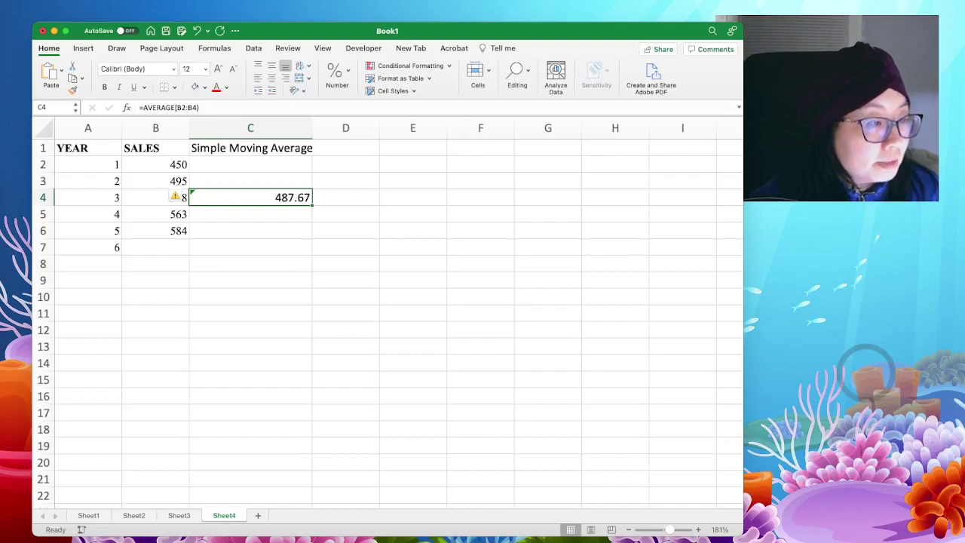
Step: Move the formula =AVERAGE(B2:B4) from C4 to C5 so it stands as the year 4 forecast
key("Down")
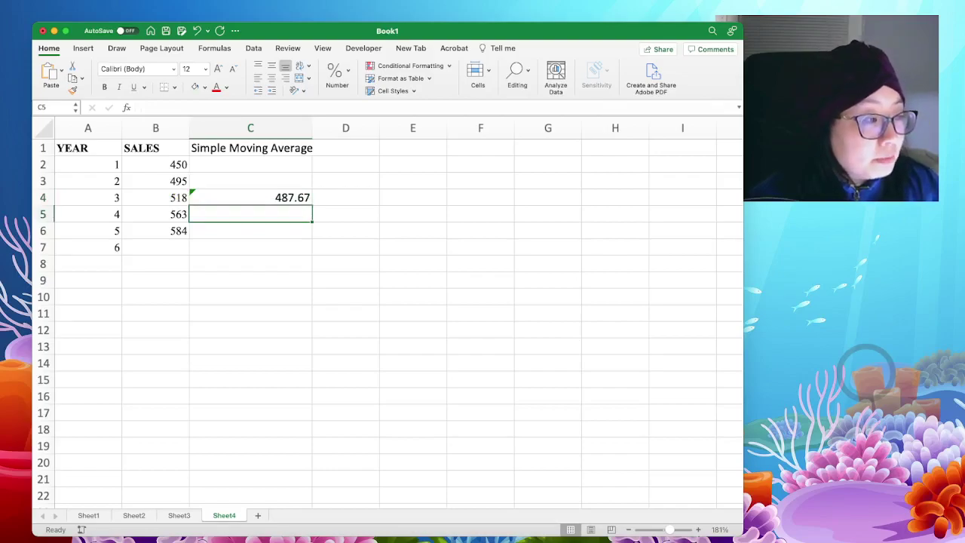
left_click(251, 197)
left_click_drag(200, 108, 139, 107)
key("super+c")
key("BackSpace")
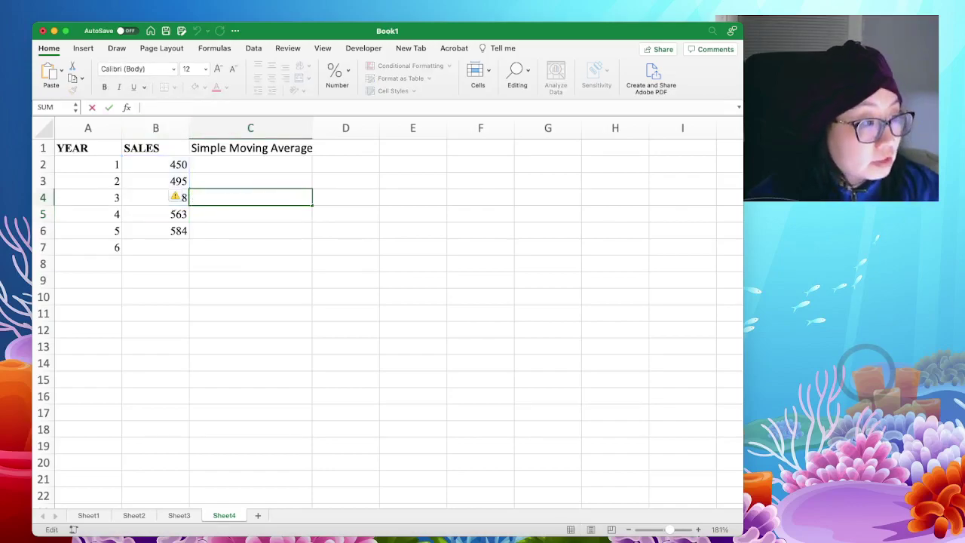
key("Return")
key("super+v")
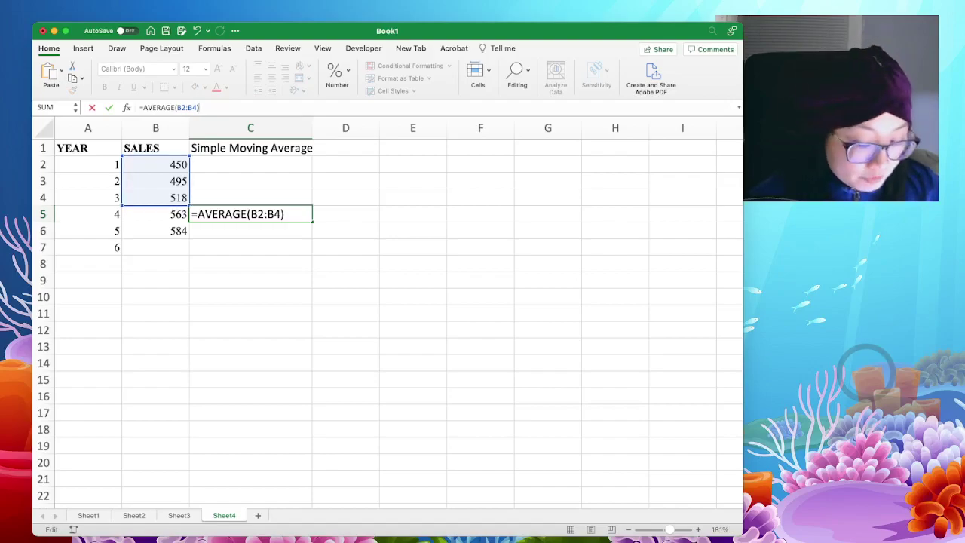
key("Return")
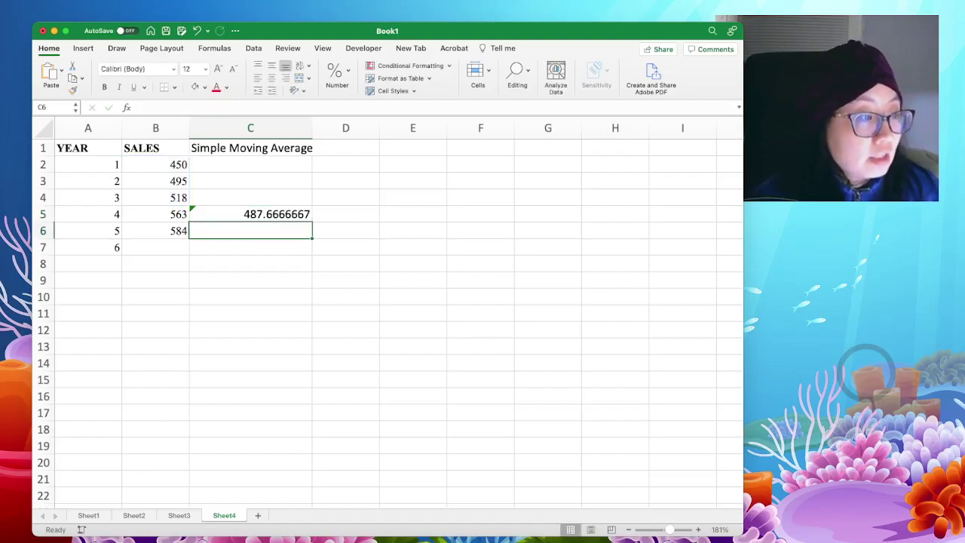
Step: Copy the C5 average formula into C6 for year 5 and open it to check its range B3:B5
key("Up")
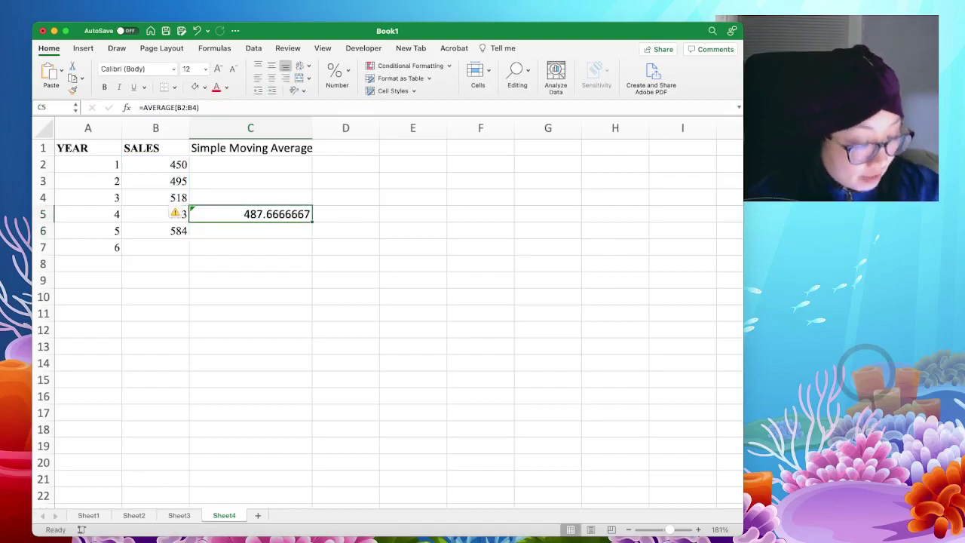
key("super+c")
key("Down")
key("super+v")
double_click(231, 230)
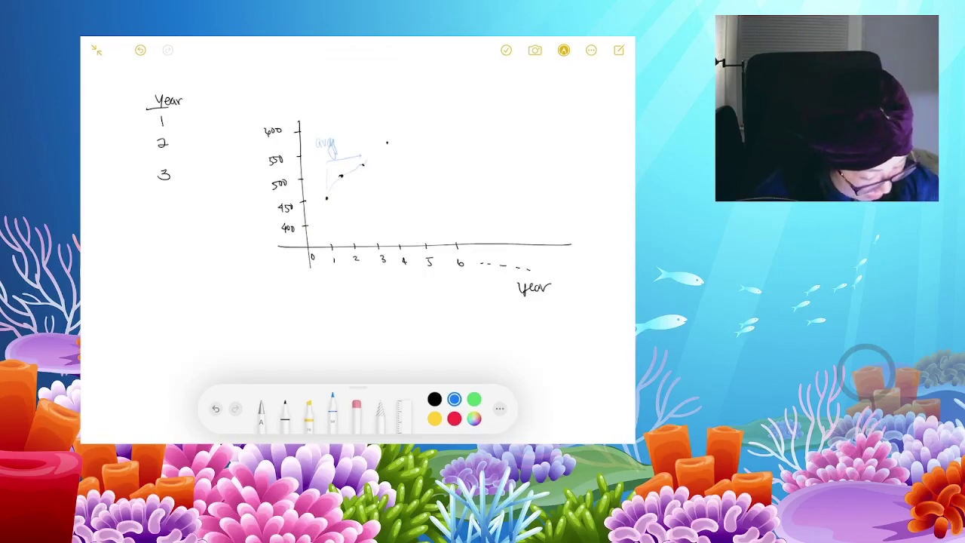
Step: Switch to the handwritten graph, erase the "avg" label, retrace the blue bracket and write "avg to forecast year 4" above it
left_click(356, 407)
mouse_move(321, 147)
left_mouse_down()
mouse_move(327, 140)
mouse_move(334, 156)
left_mouse_up()
left_click(332, 407)
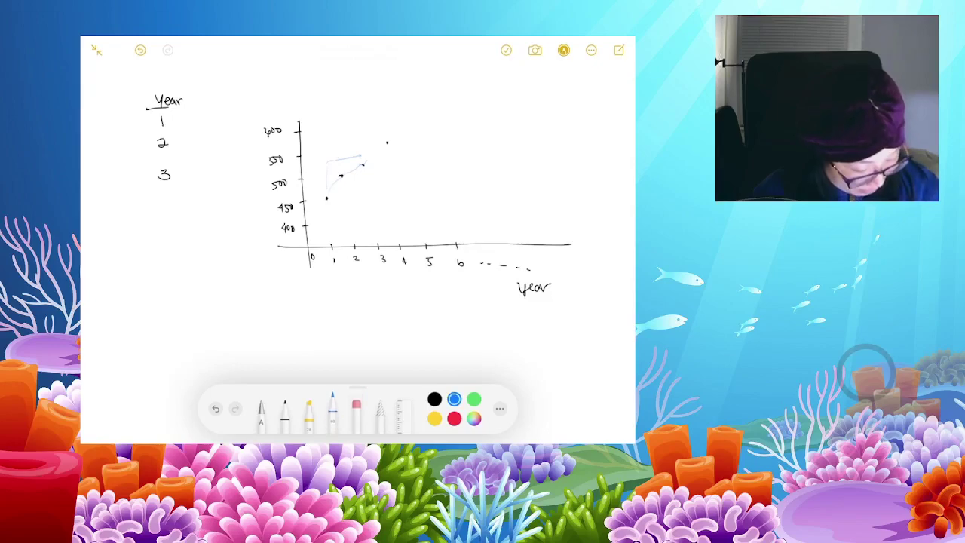
mouse_move(361, 155)
left_mouse_down()
mouse_move(324, 159)
mouse_move(327, 181)
left_mouse_up()
left_click_drag(335, 137, 332, 146)
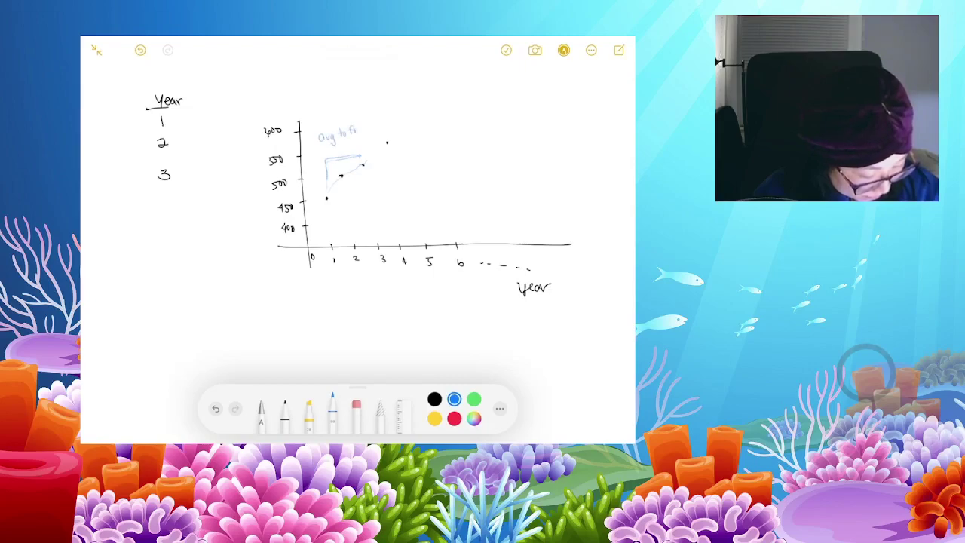
mouse_move(395, 122)
left_mouse_down()
mouse_move(402, 134)
mouse_move(427, 125)
left_mouse_up()
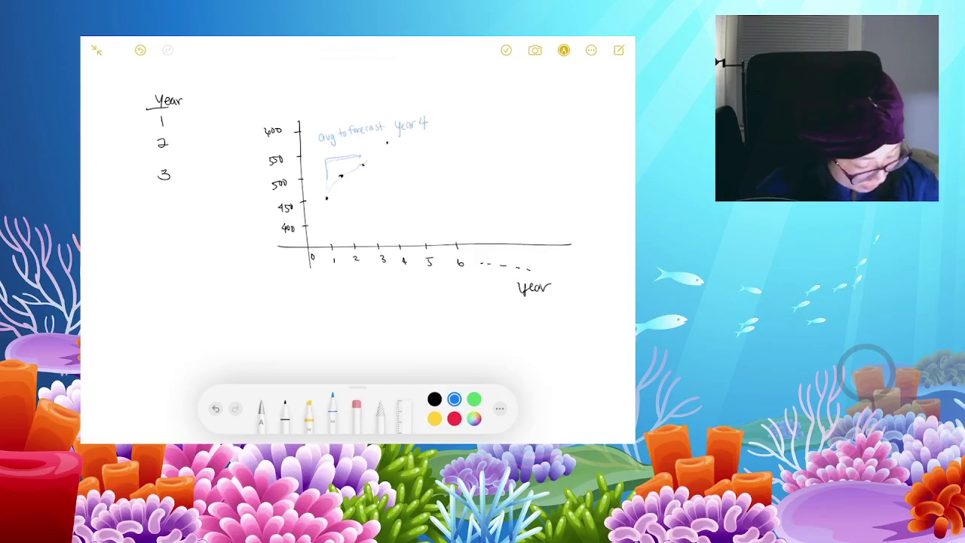
Step: Draw a green bracket under years 2 to 4 labelled "forecast year 5", plus three further brackets stepping rightward below it
left_click(474, 399)
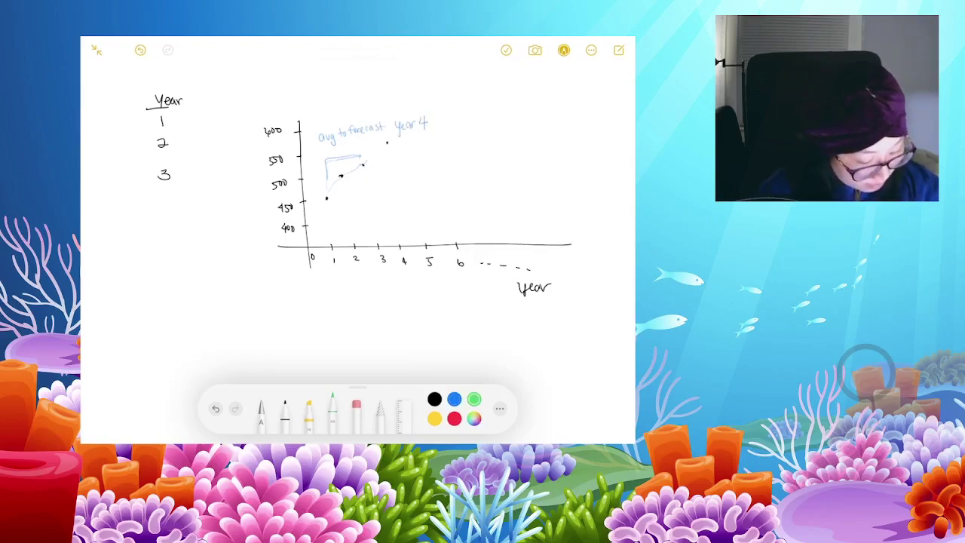
left_click_drag(355, 271, 400, 279)
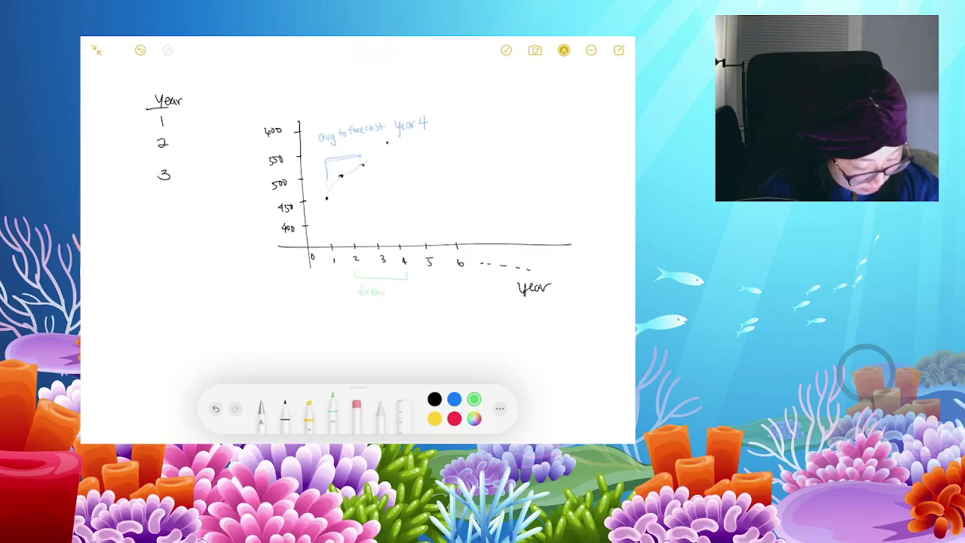
mouse_move(401, 291)
left_mouse_down()
mouse_move(417, 315)
mouse_move(494, 348)
left_mouse_up()
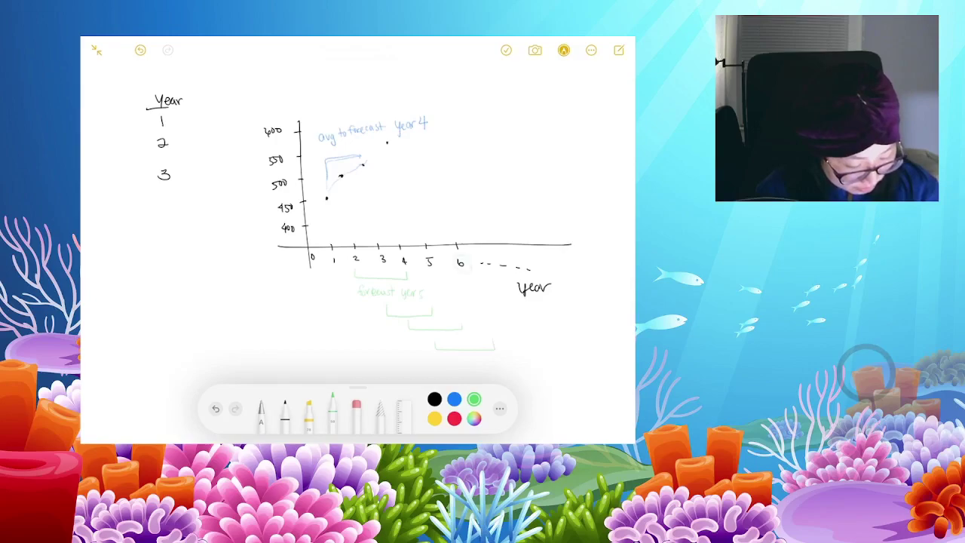
Step: Circle year 6 and underline years 3 to 5 on the horizontal axis with the yellow highlighter
left_click(308, 416)
mouse_move(461, 254)
left_mouse_down()
mouse_move(422, 273)
mouse_move(379, 267)
left_mouse_up()
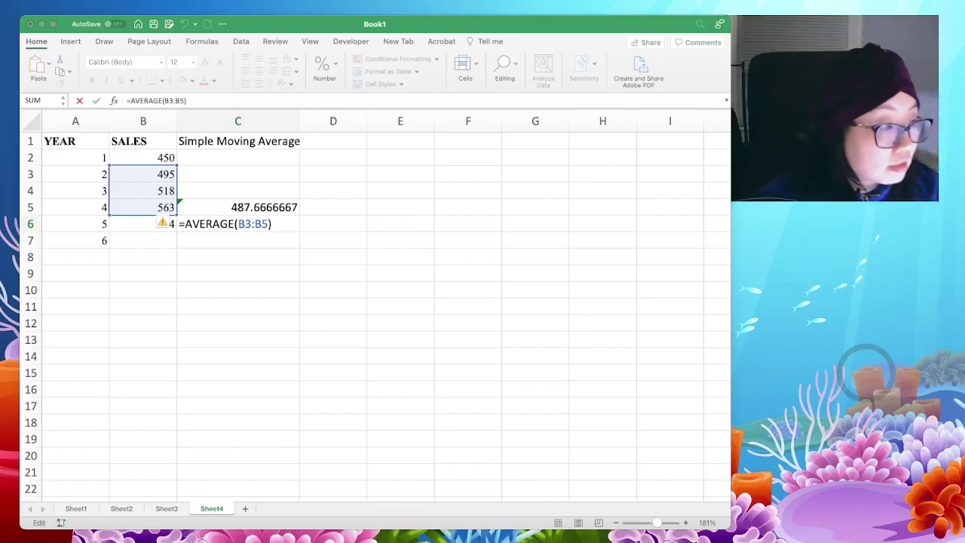
Step: Switch back to the Excel workbook, copy the C6 average into C7 for year 6 and check its range B4:B6
key("Return")
key("Up")
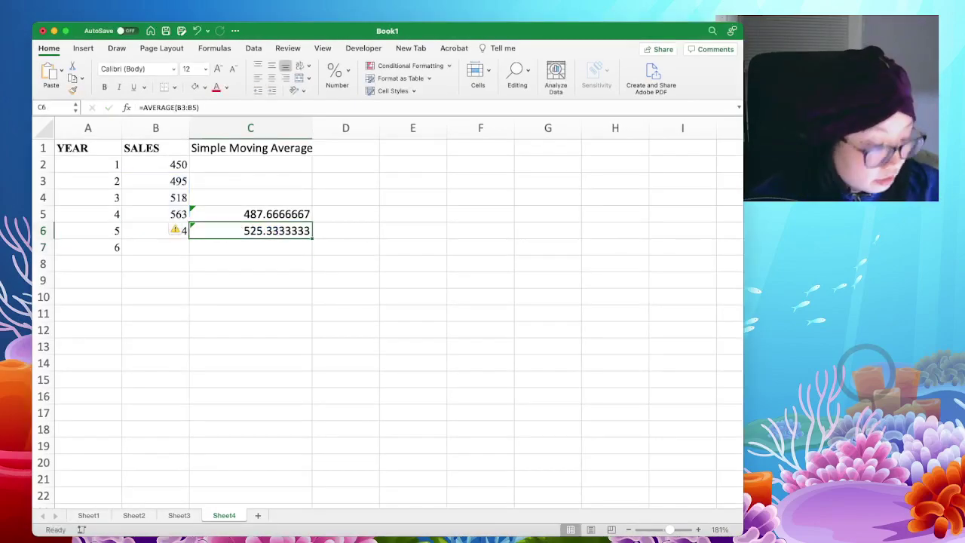
key("super+c")
key("Down")
key("super+v")
key("Down")
left_click_drag(155, 198, 155, 230)
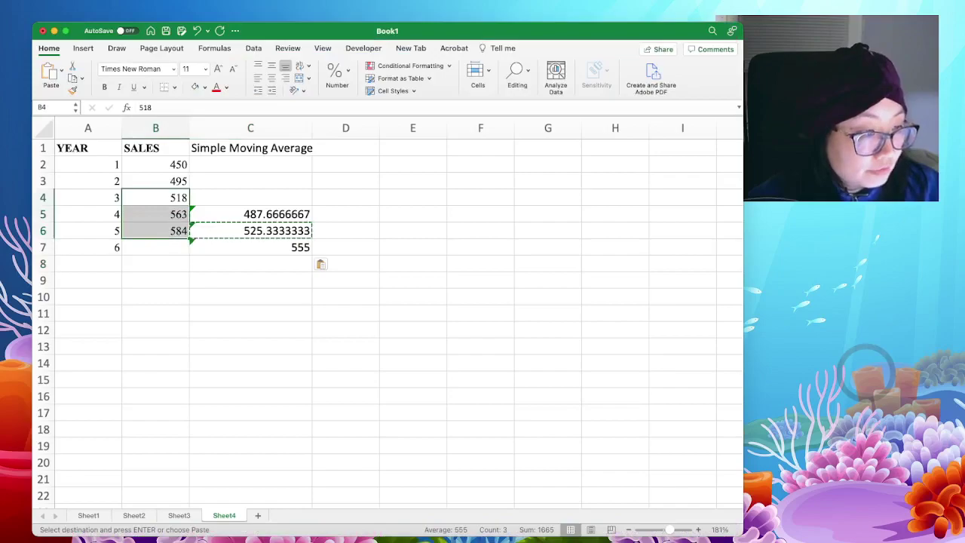
key("Escape")
double_click(250, 247)
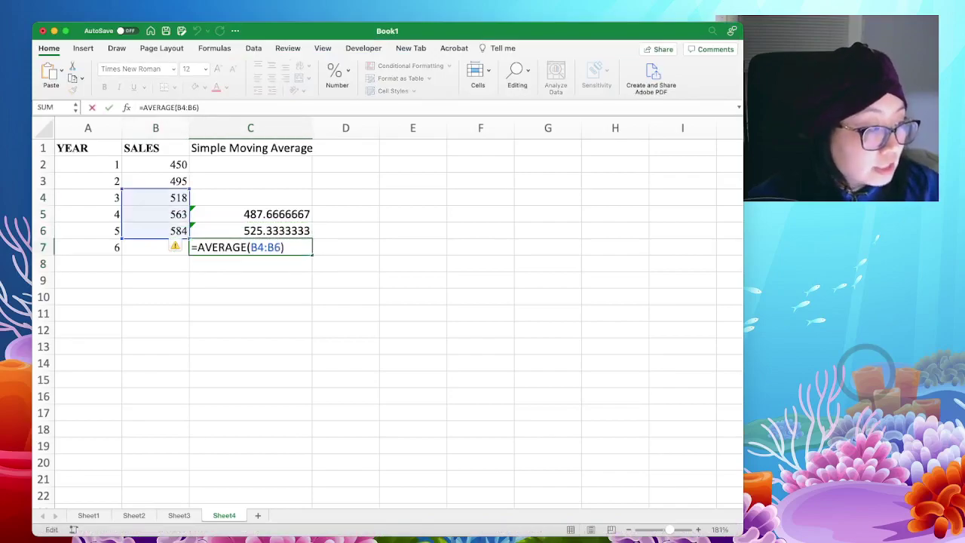
key("Escape")
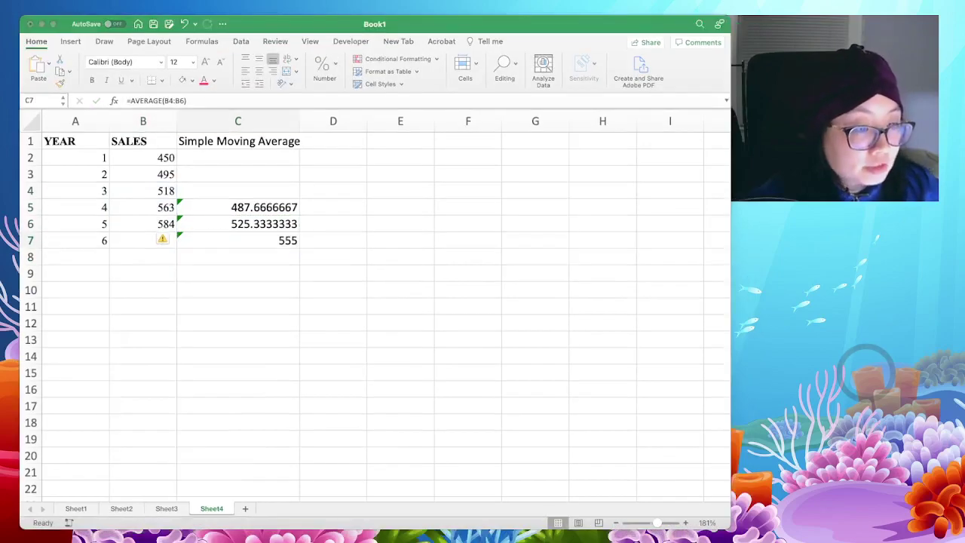
Step: Enter the label "Forecasted Demand^" in C8 beneath the moving averages
key("Right")
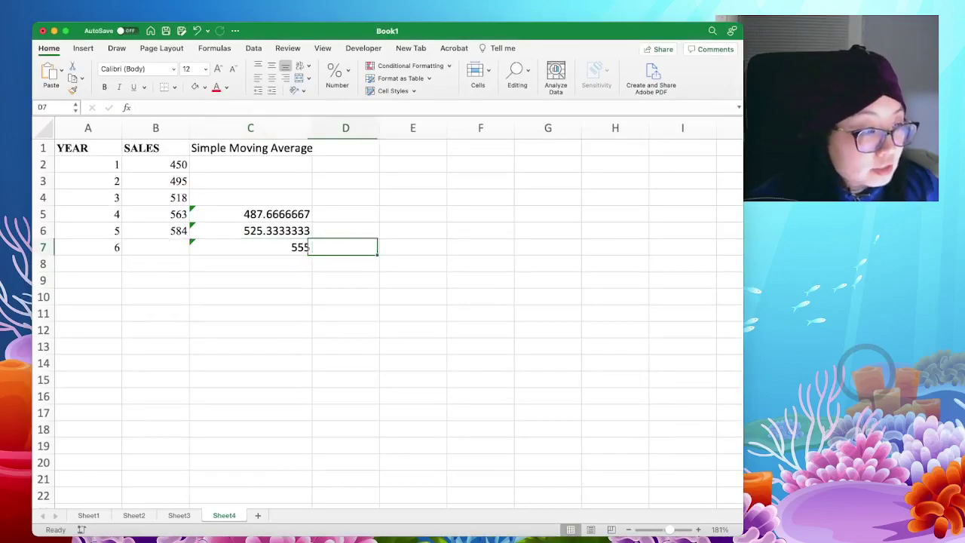
key("Return")
type("Demand")
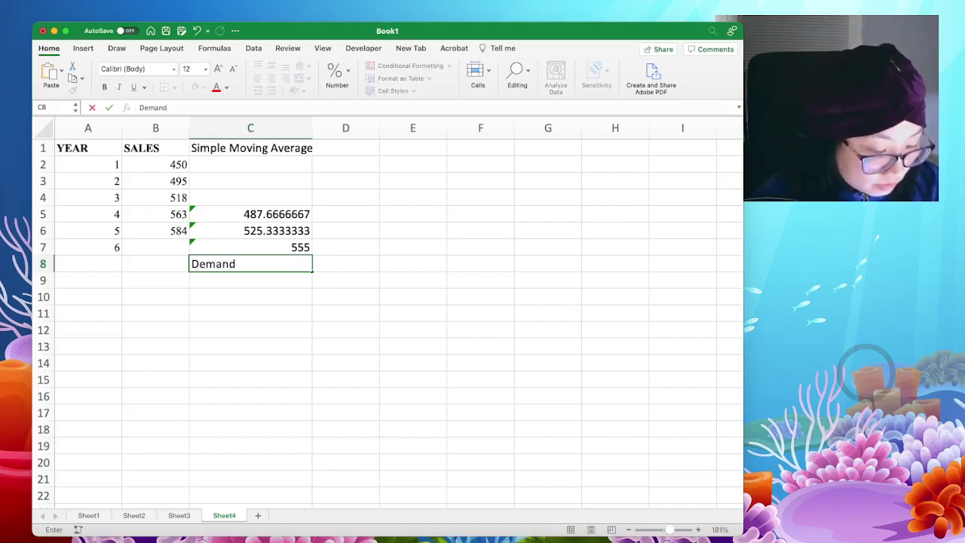
type("s")
key("BackSpace")
key("BackSpace")
key("BackSpace")
key("BackSpace")
key("BackSpace")
key("BackSpace")
key("BackSpace")
type("Forecast")
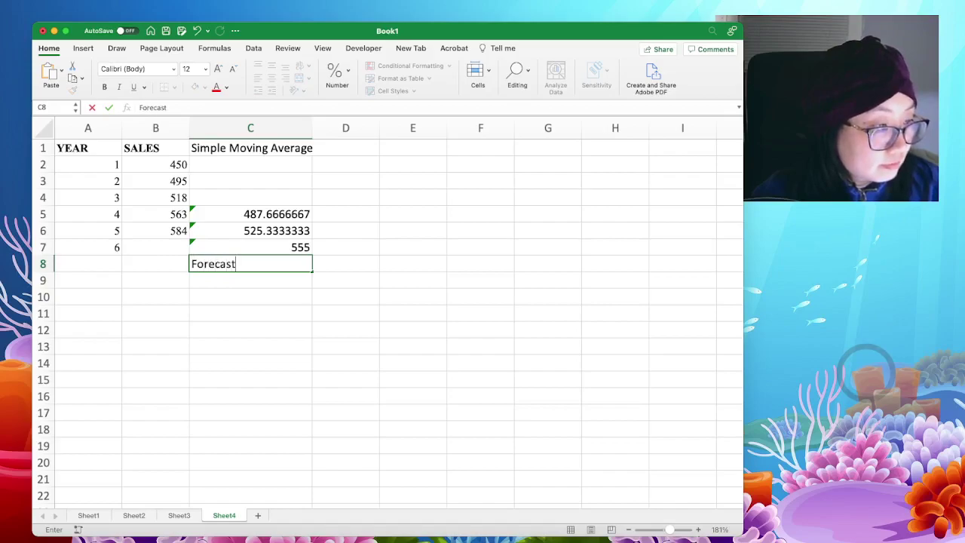
type("ed Demand^")
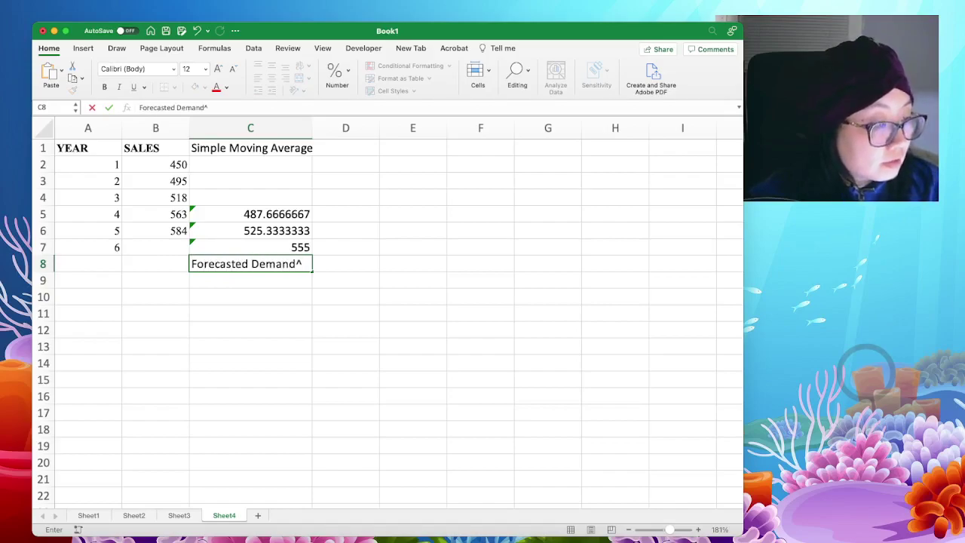
left_click(345, 313)
Step: Reduce the C8 label's font size to 10 and centre the contents of C1:C8
left_click(250, 264)
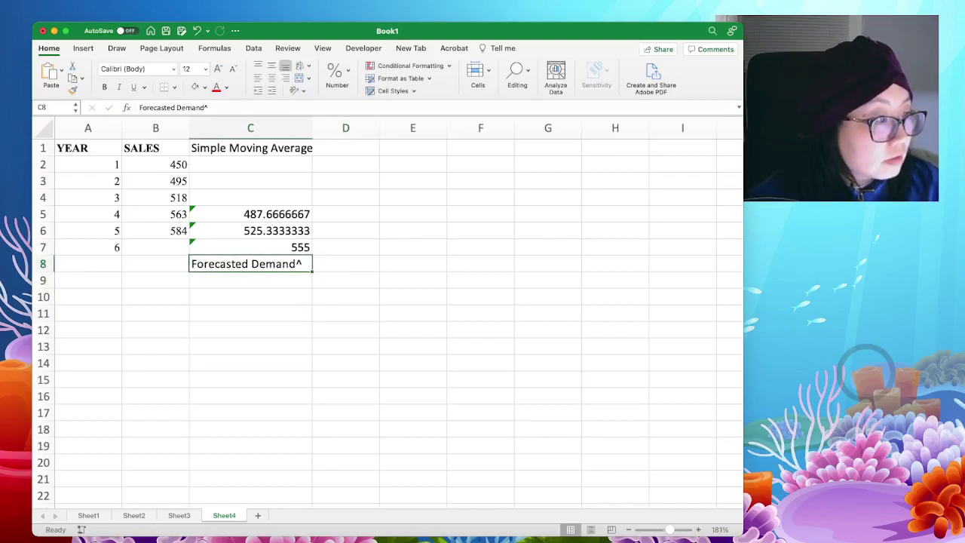
left_click(232, 69)
left_click(233, 68)
left_click_drag(251, 148, 251, 264)
left_click(271, 78)
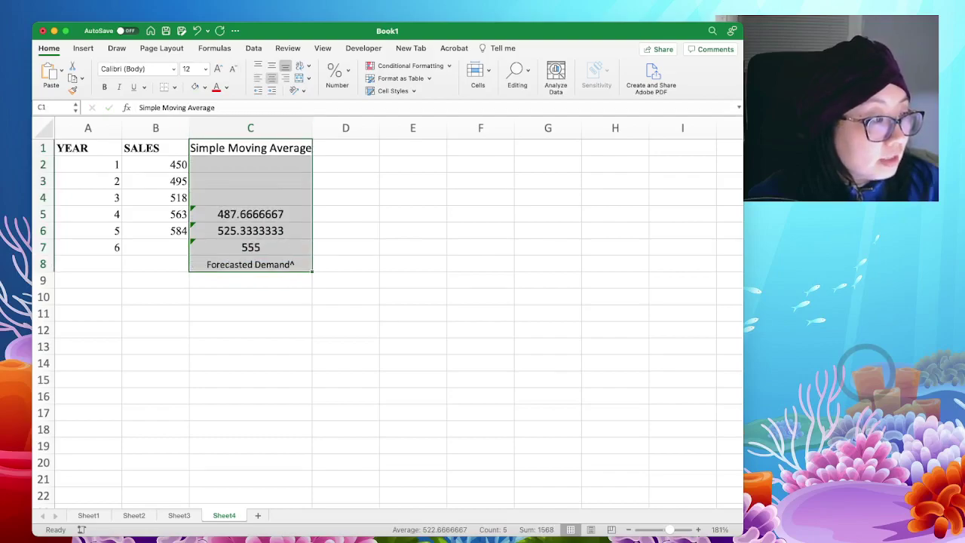
Step: Wrap the "Simple Moving Average" header in C1 and narrow column C so it fits on two lines
left_click(250, 231)
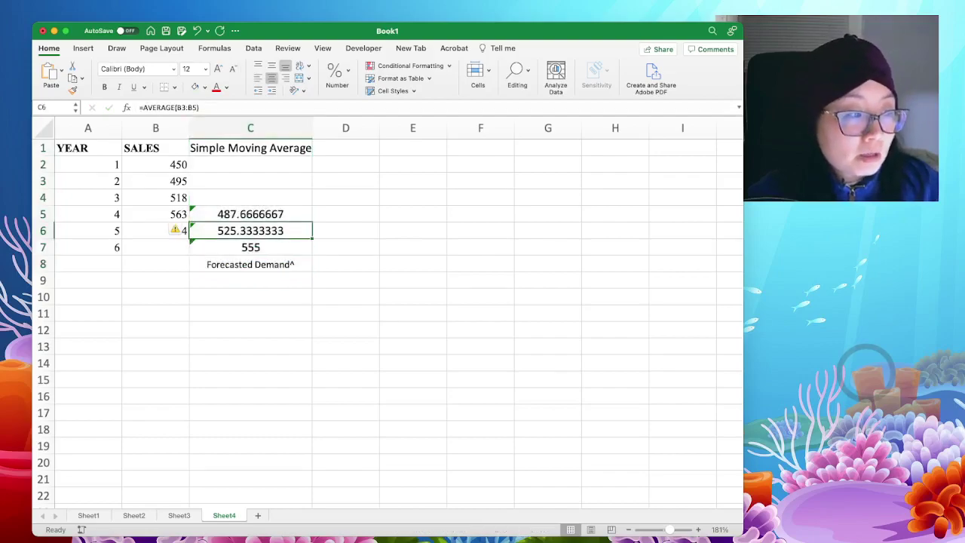
left_click(250, 148)
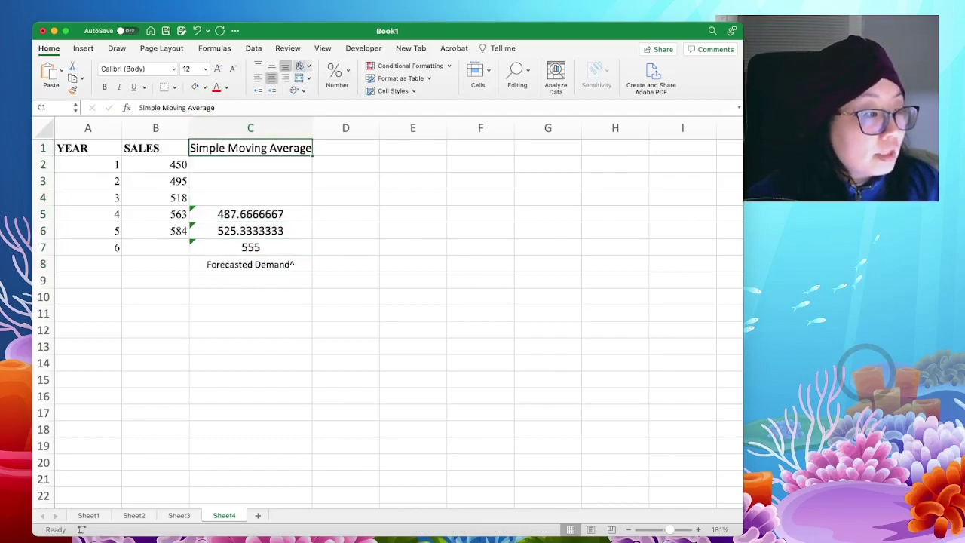
left_click(299, 66)
left_click_drag(312, 128, 277, 128)
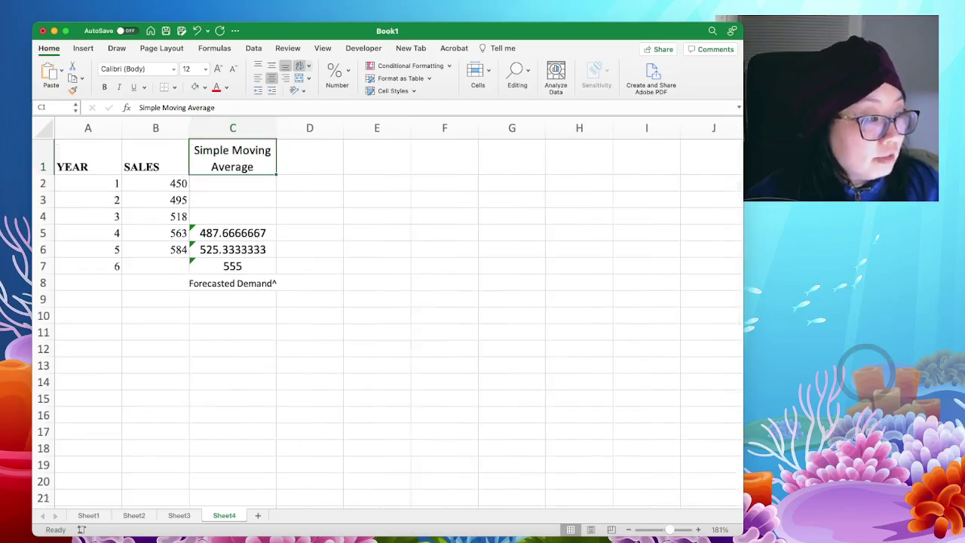
Step: Wrap the "Forecasted Demand^" label in C8 onto two lines and centre it
left_click(271, 283)
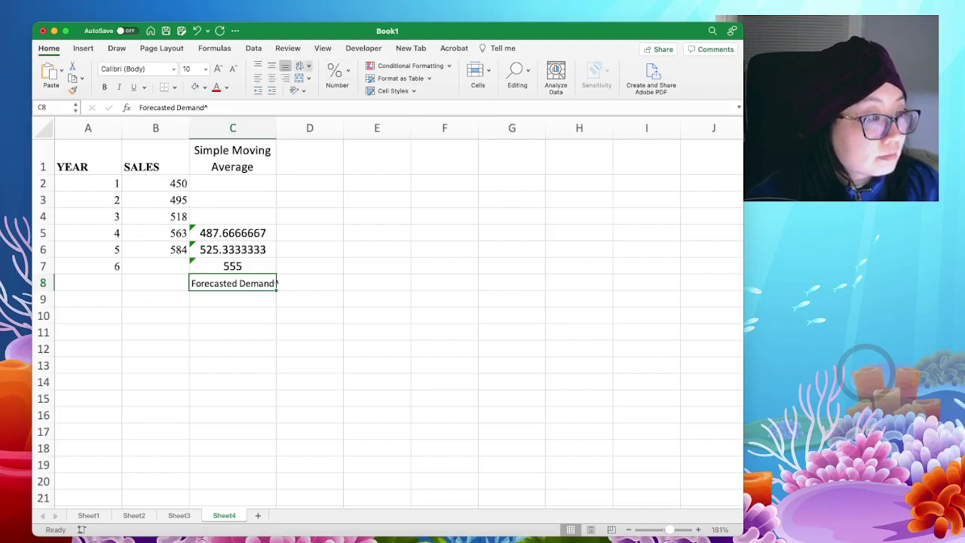
left_click(300, 66)
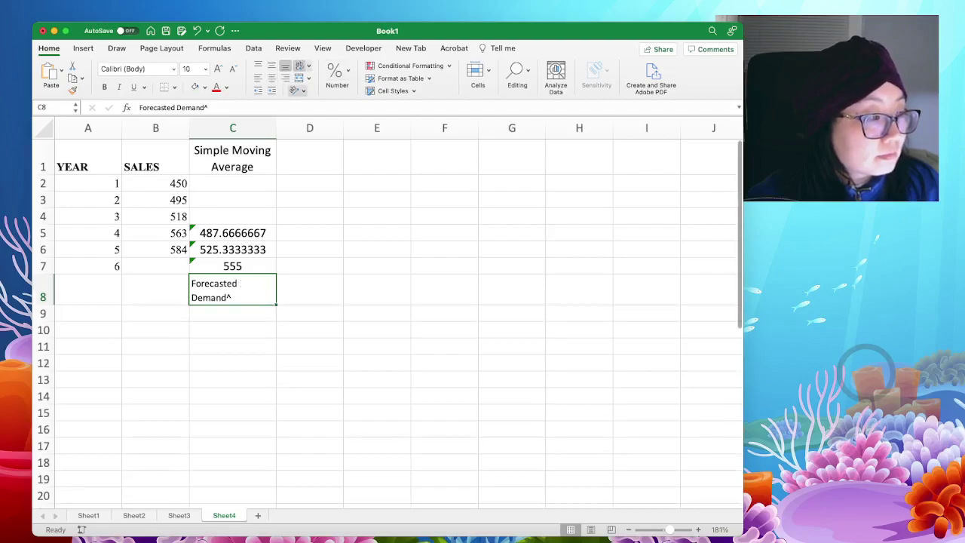
left_click(271, 79)
left_click(310, 157)
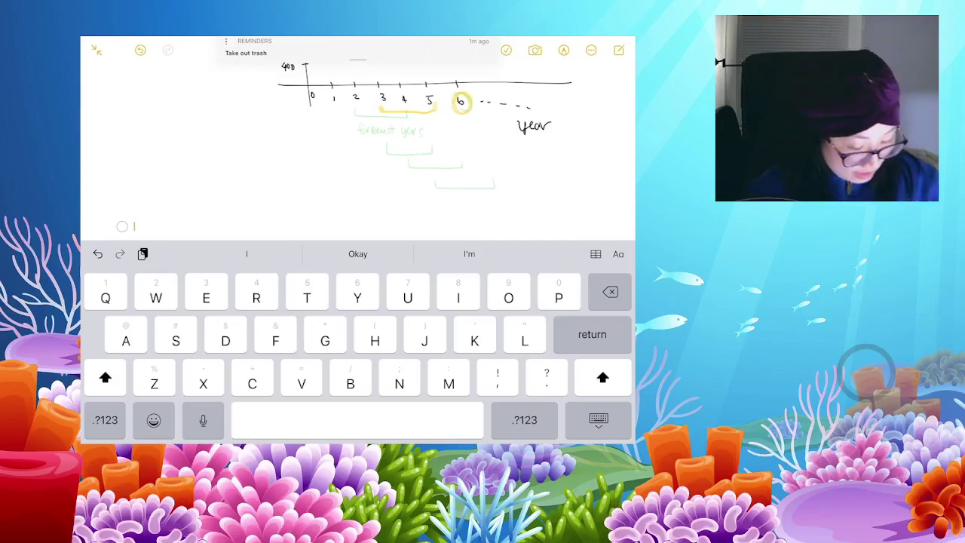
Step: Switch to the handwritten notes and write "Moving Average" below the graph with the black pen, removing the stray dot
left_click(598, 420)
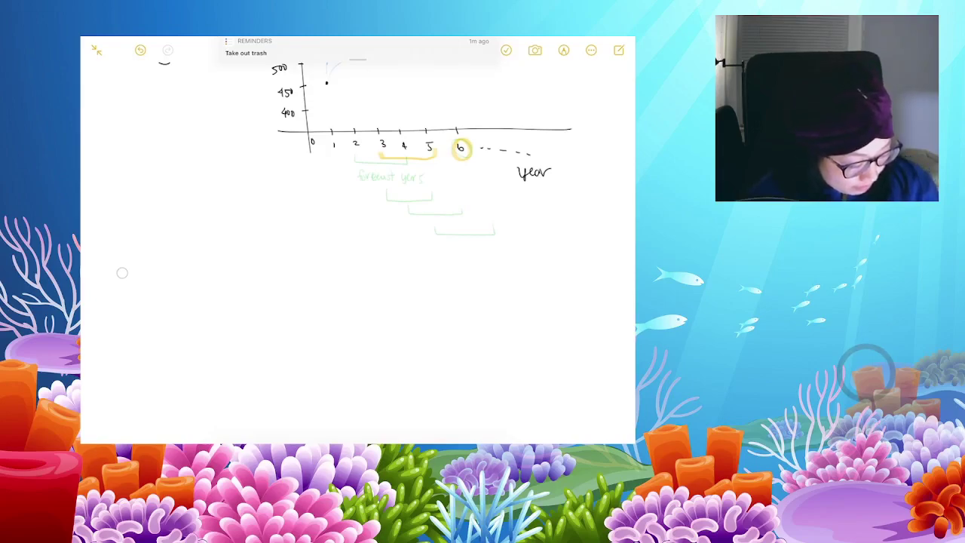
left_click(564, 51)
left_click(284, 413)
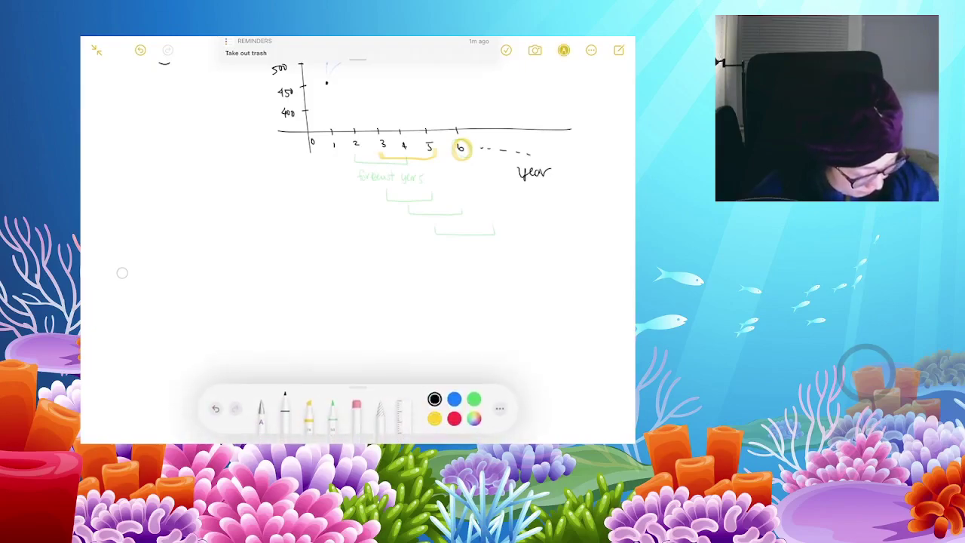
mouse_move(144, 217)
left_mouse_down()
mouse_move(144, 232)
mouse_move(175, 225)
mouse_move(175, 234)
mouse_move(190, 215)
mouse_move(213, 231)
mouse_move(219, 218)
left_mouse_up()
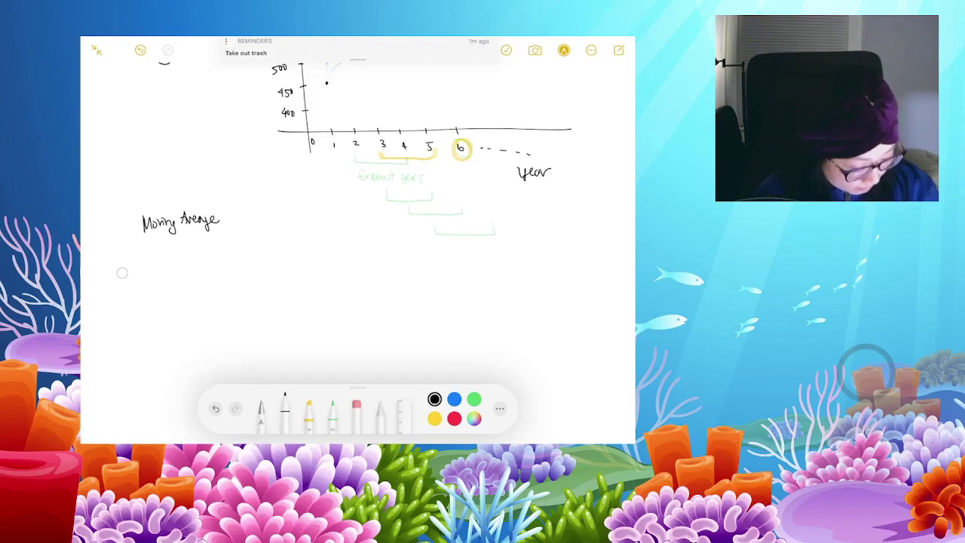
left_click(153, 278)
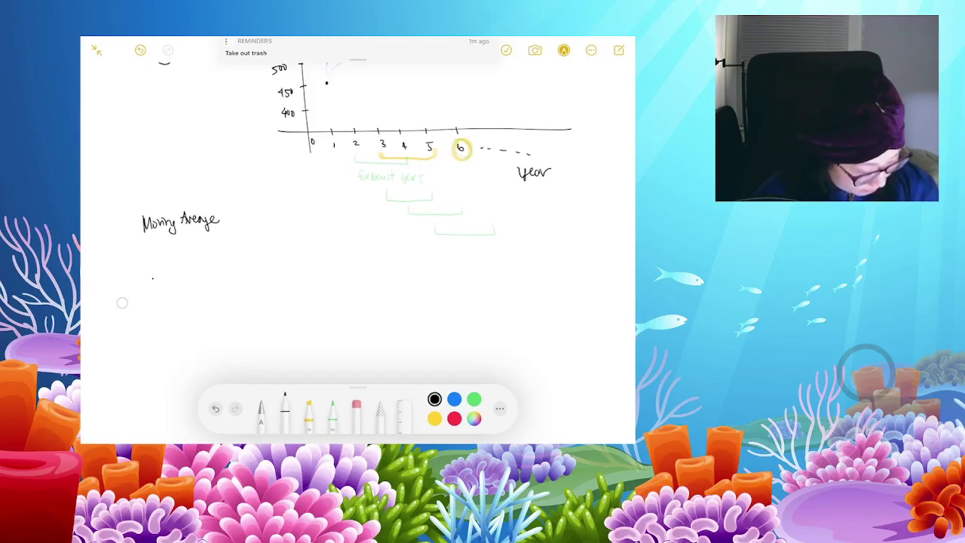
key("ctrl+z")
left_click(563, 50)
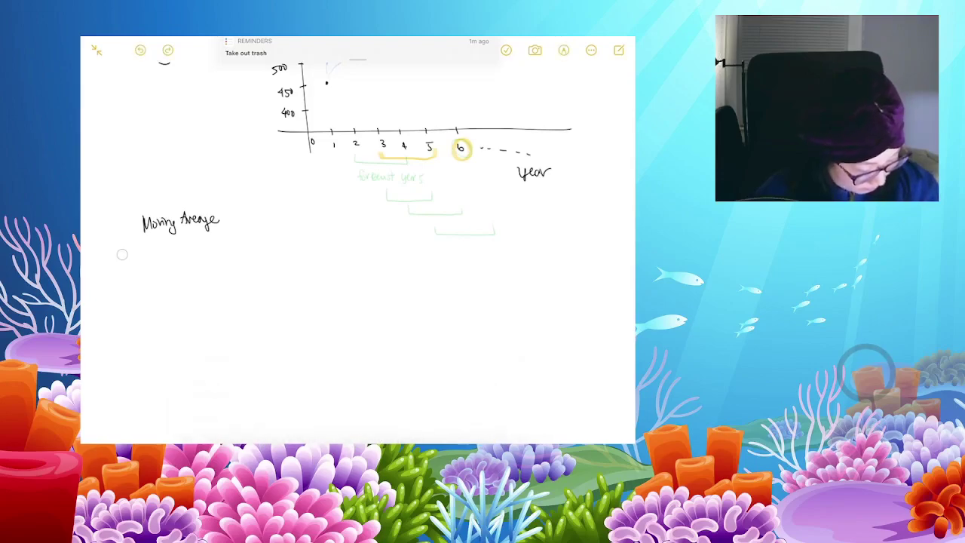
left_click(563, 50)
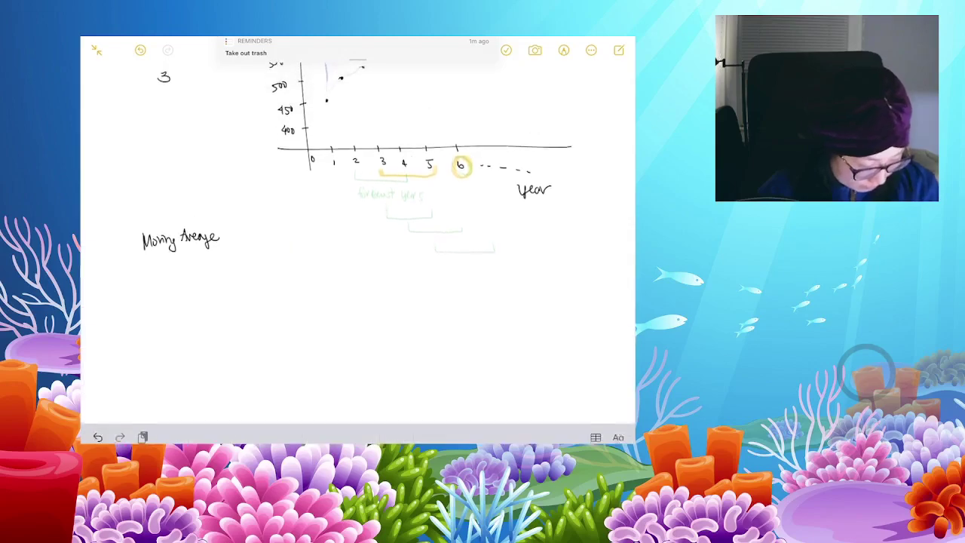
Step: Write "= Sum of demand in previous n periods" over "n" beneath the Moving Average heading, and start another line with "="
left_click(563, 50)
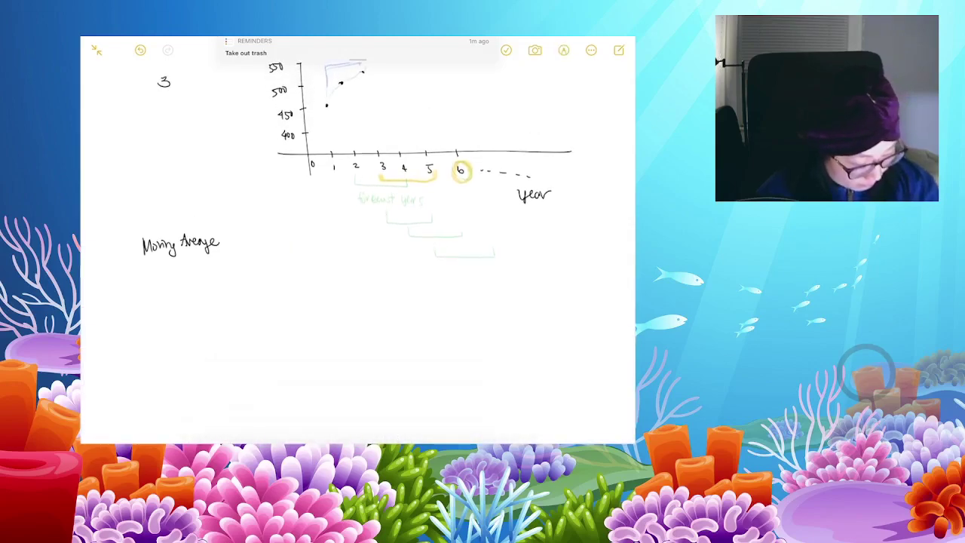
left_click_drag(141, 281, 150, 281)
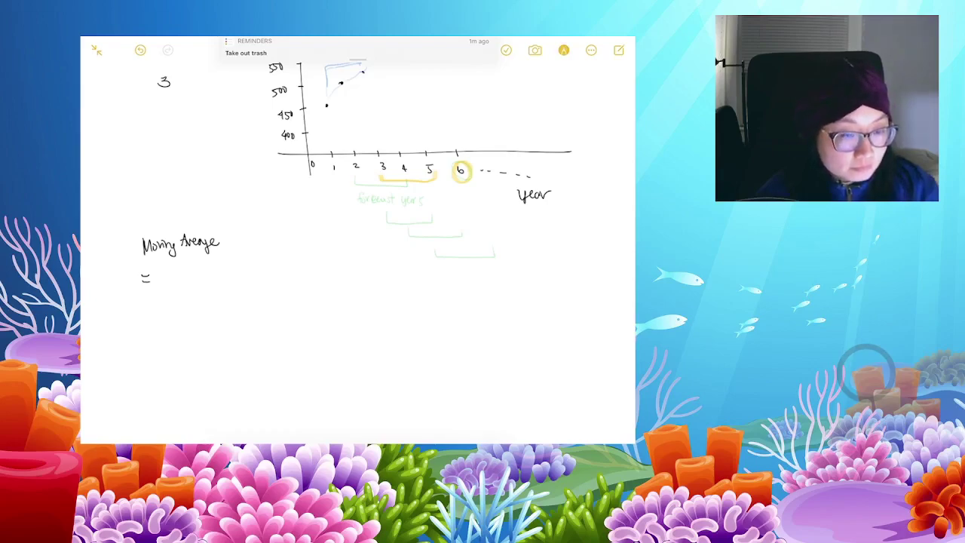
mouse_move(167, 266)
left_mouse_down()
mouse_move(159, 273)
mouse_move(197, 268)
left_mouse_up()
mouse_move(203, 262)
left_mouse_down()
mouse_move(199, 274)
mouse_move(251, 272)
left_mouse_up()
left_click_drag(256, 260, 258, 273)
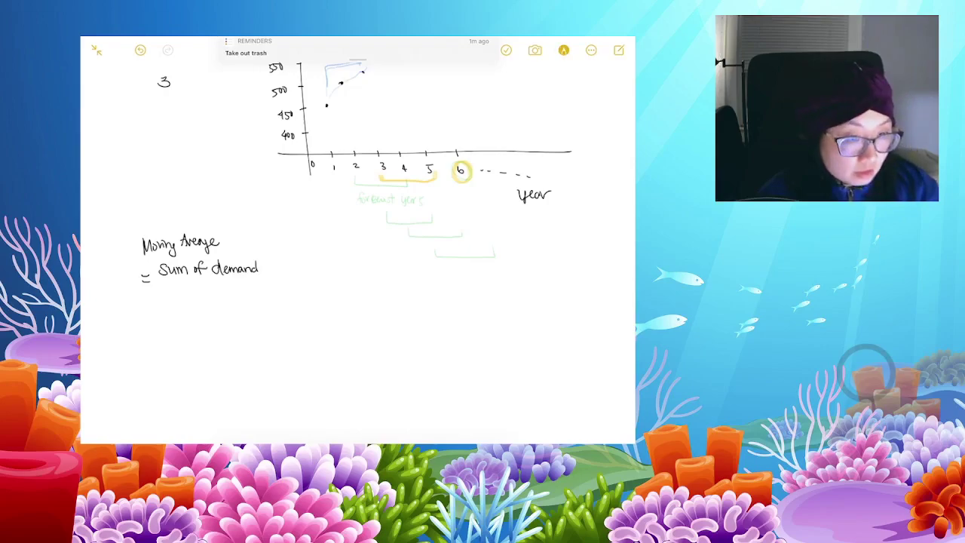
mouse_move(286, 264)
left_mouse_down()
mouse_move(354, 276)
mouse_move(381, 261)
mouse_move(384, 274)
left_mouse_up()
left_click_drag(178, 276, 372, 276)
left_click_drag(248, 282, 258, 293)
left_click_drag(141, 322, 149, 322)
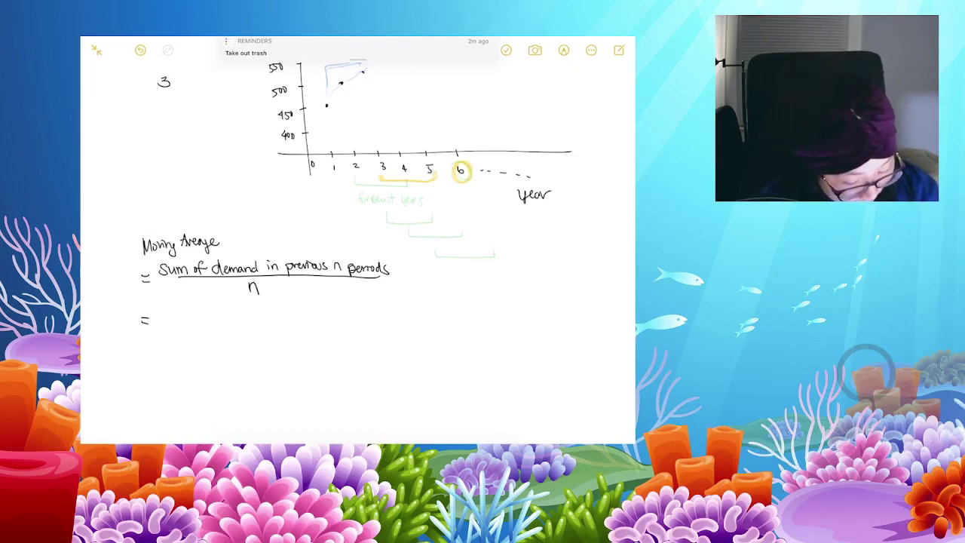
Step: Label year 6 on the graph with an arrow and "F6", and write "(F3 + F4 + F5) / n" beside it below the axis
left_click_drag(462, 204, 465, 185)
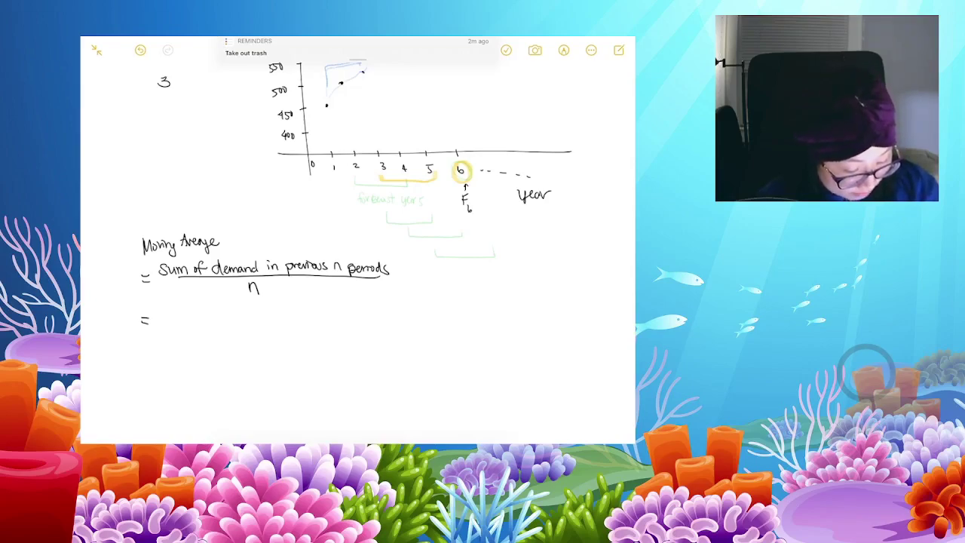
left_click_drag(430, 197, 429, 205)
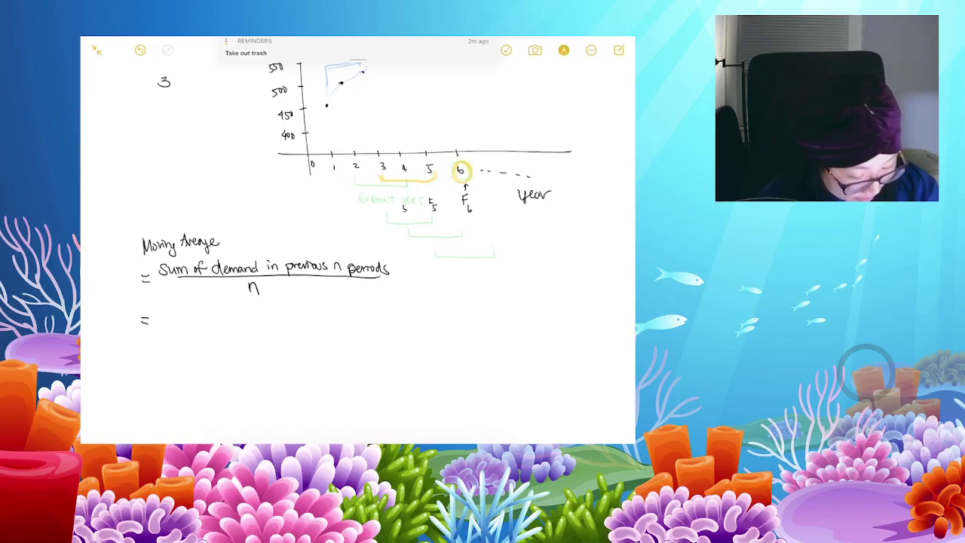
left_click(140, 50)
key("ctrl+z")
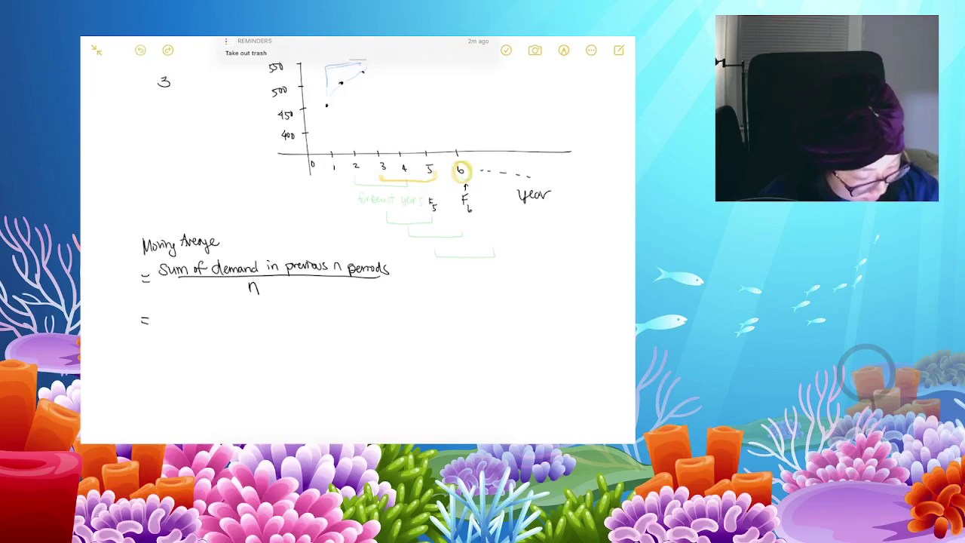
left_click_drag(406, 202, 411, 205)
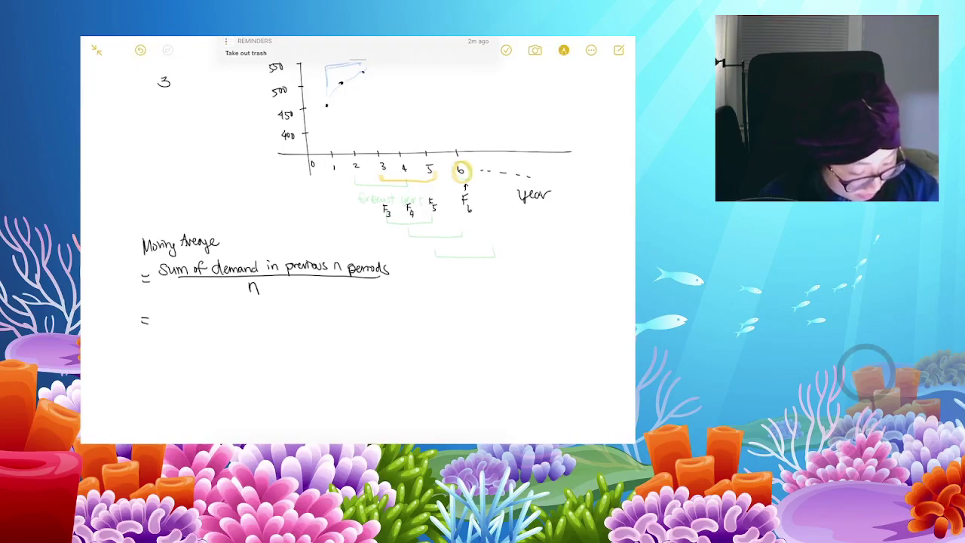
left_click_drag(442, 215, 379, 216)
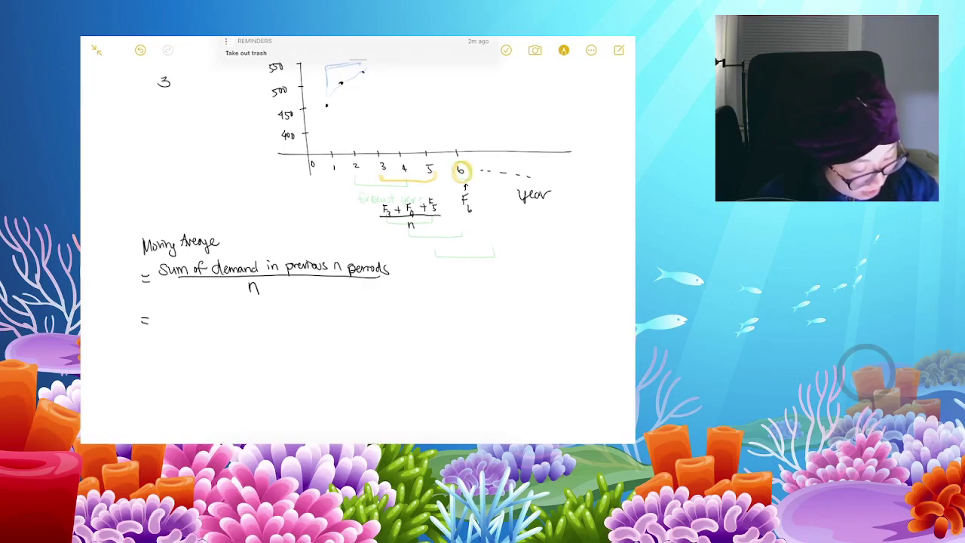
Step: Complete the second formula line as "F(t+1) = (Yt + Y(t-1) + Y(t-2)) / n" and underline the Moving Average heading
left_click_drag(121, 310, 112, 324)
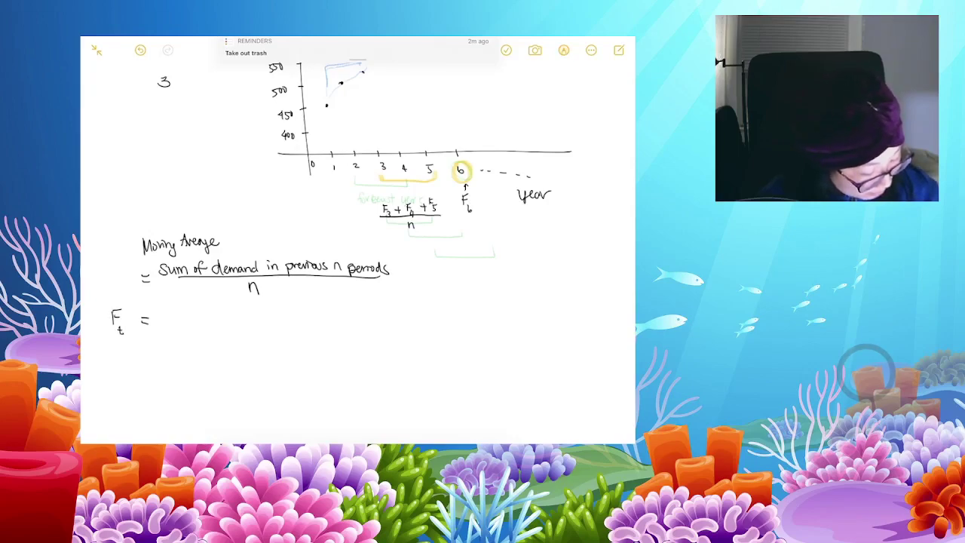
left_click_drag(124, 332, 128, 331)
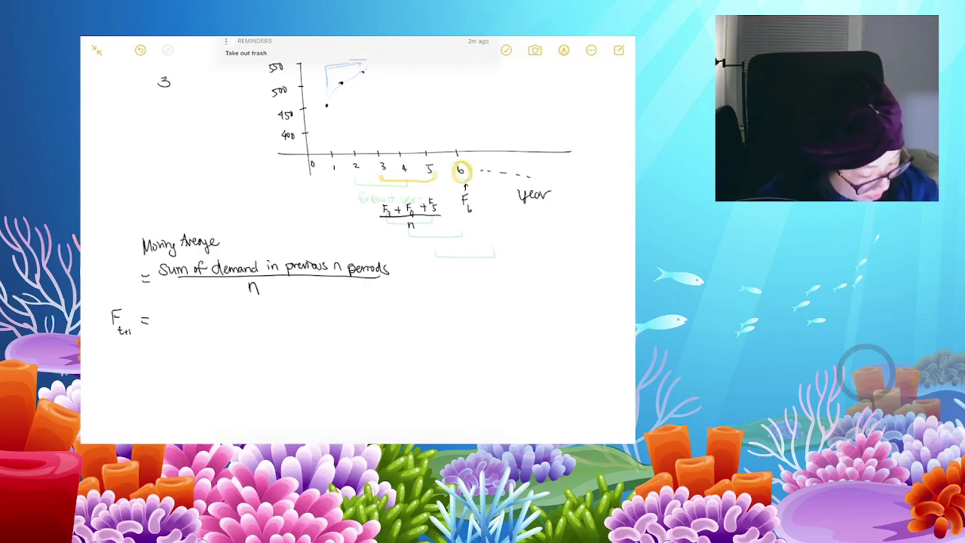
mouse_move(159, 302)
left_mouse_down()
mouse_move(170, 319)
mouse_move(190, 306)
left_mouse_up()
left_click_drag(193, 301, 190, 314)
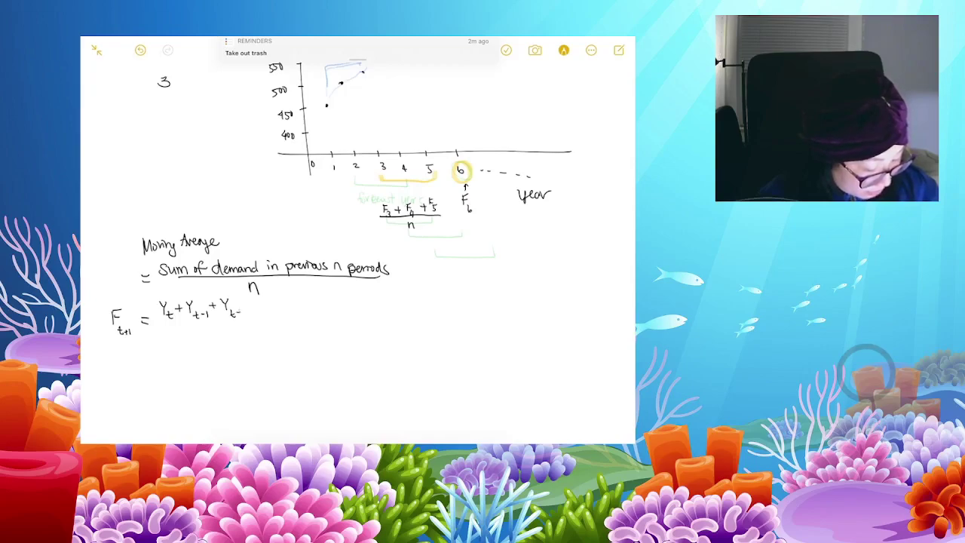
mouse_move(163, 326)
left_mouse_down()
mouse_move(245, 326)
mouse_move(198, 341)
mouse_move(207, 340)
left_mouse_up()
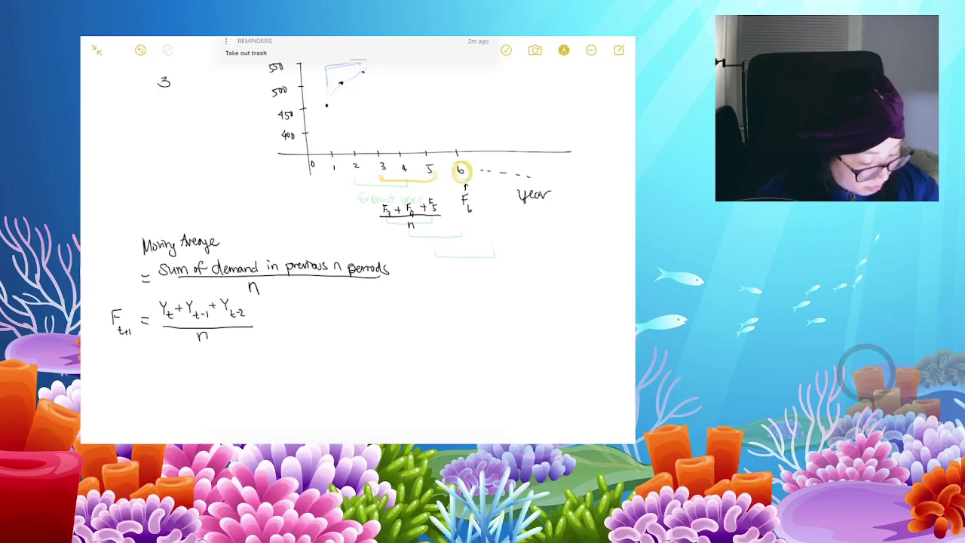
left_click(564, 50)
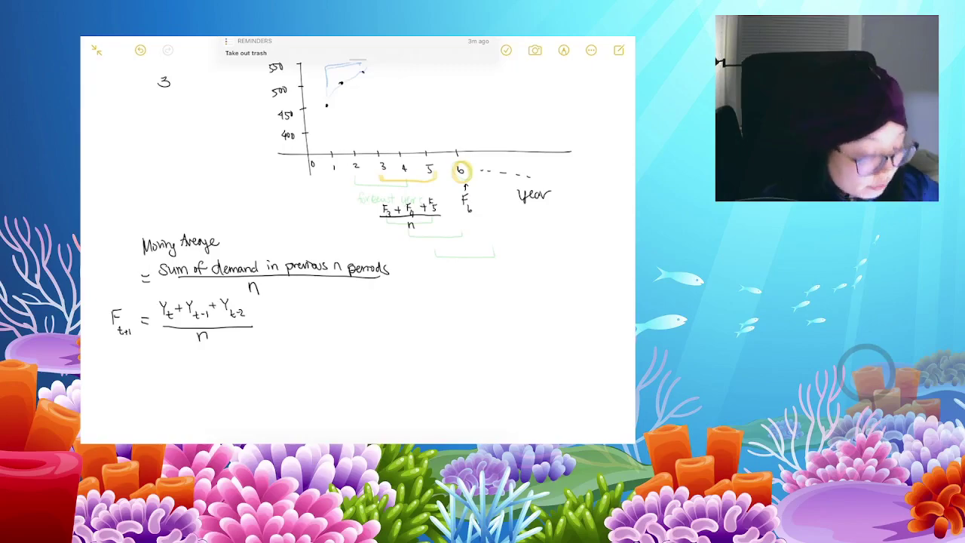
left_click_drag(134, 262, 218, 258)
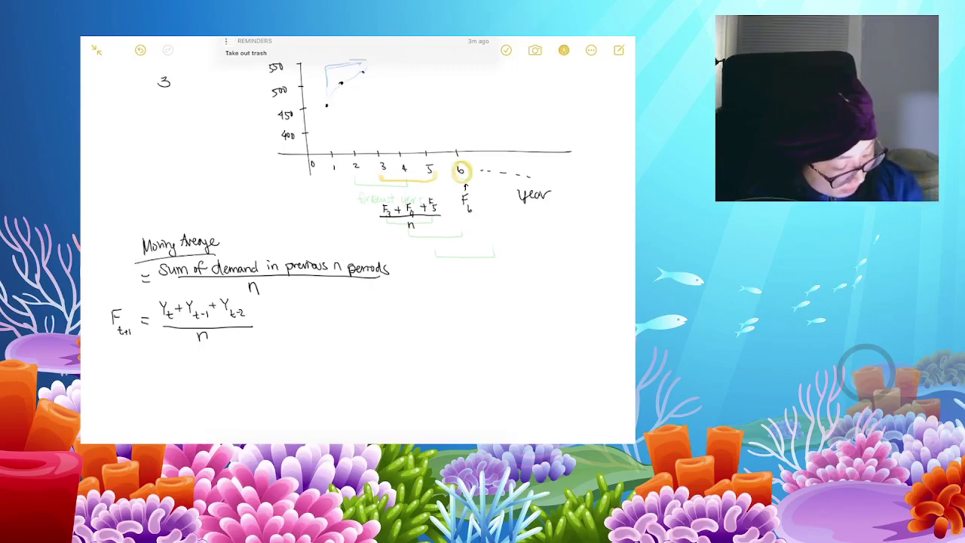
Step: Write the heading "Exponential Smoothing" in the blank space below the moving average formula and underline it
scroll(358, 240, "down", 6)
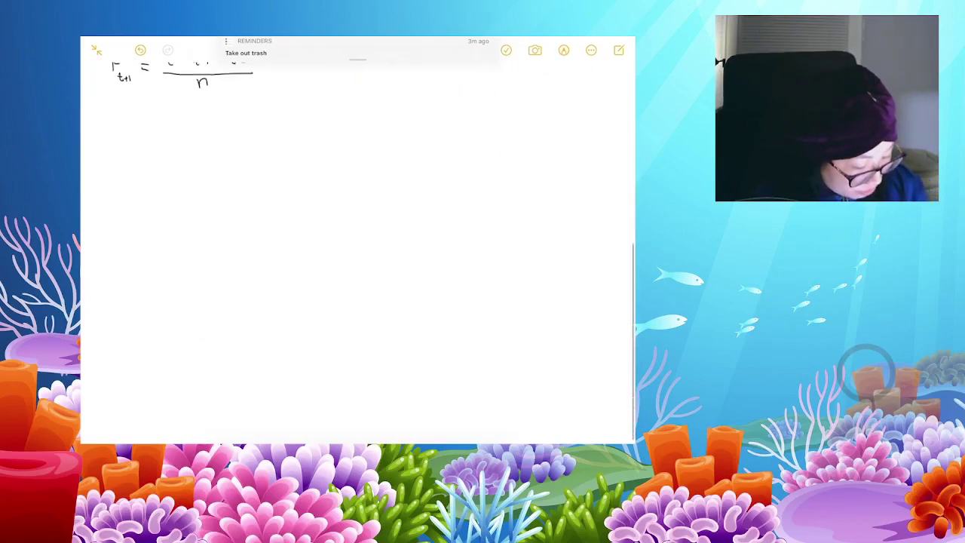
mouse_move(169, 148)
left_mouse_down()
mouse_move(190, 169)
mouse_move(203, 160)
left_mouse_up()
left_click_drag(206, 162, 217, 162)
left_click_drag(218, 162, 224, 162)
left_click_drag(220, 155, 233, 162)
left_click_drag(238, 157, 238, 163)
mouse_move(242, 149)
left_mouse_down()
mouse_move(242, 163)
mouse_move(280, 155)
left_mouse_up()
left_click_drag(282, 154, 299, 151)
left_click_drag(300, 148, 309, 160)
left_click_drag(312, 160, 319, 167)
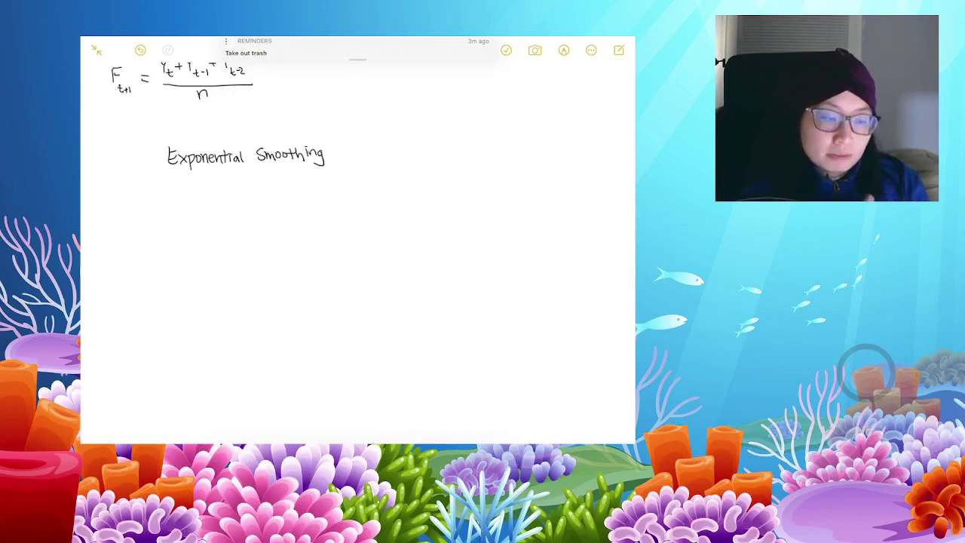
left_click_drag(323, 167, 169, 167)
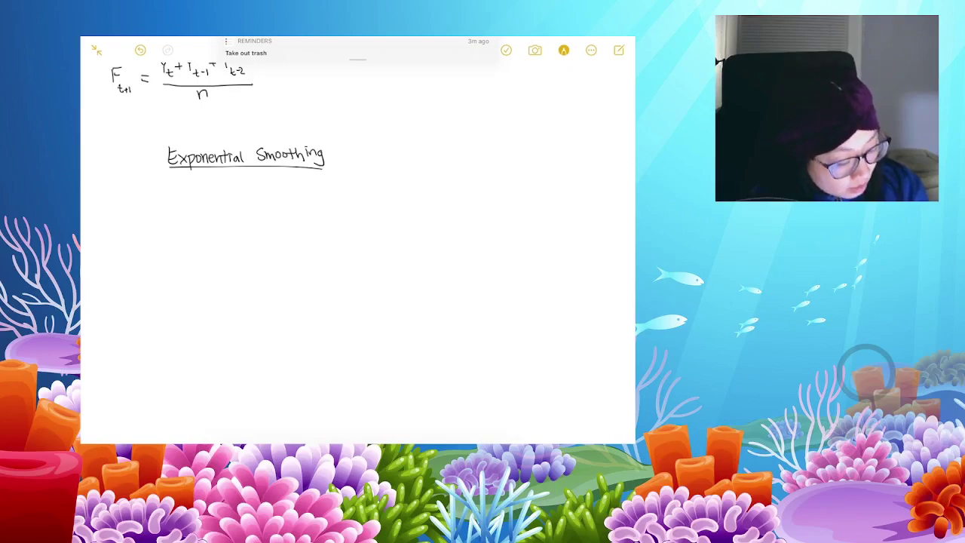
Step: Write the formula "F(t+1) = Ft + α(Yt - Ft)" below the Exponential Smoothing heading
left_click_drag(159, 194, 159, 205)
left_click_drag(157, 192, 165, 198)
left_click_drag(169, 203, 172, 207)
left_click_drag(176, 205, 176, 212)
left_click_drag(172, 208, 207, 204)
mouse_move(204, 190)
left_mouse_down()
mouse_move(215, 189)
mouse_move(218, 207)
mouse_move(226, 199)
left_mouse_up()
mouse_move(244, 188)
left_mouse_down()
mouse_move(238, 195)
mouse_move(255, 202)
mouse_move(268, 187)
mouse_move(272, 205)
mouse_move(282, 193)
left_mouse_up()
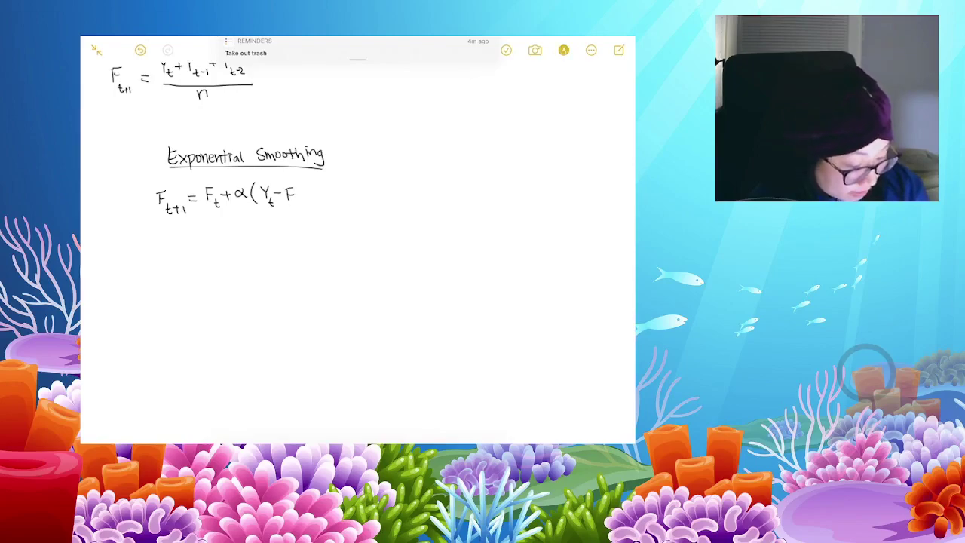
left_click_drag(297, 197, 301, 202)
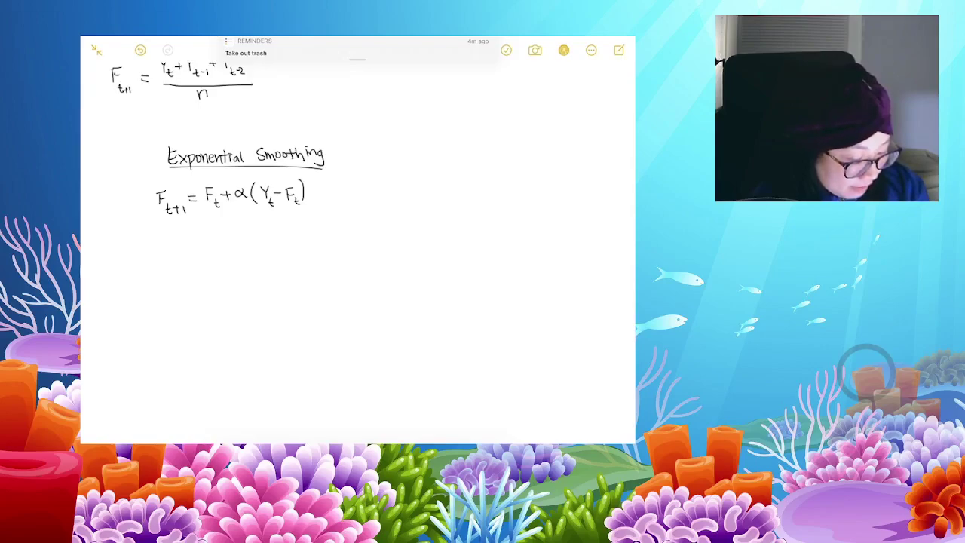
left_click(563, 49)
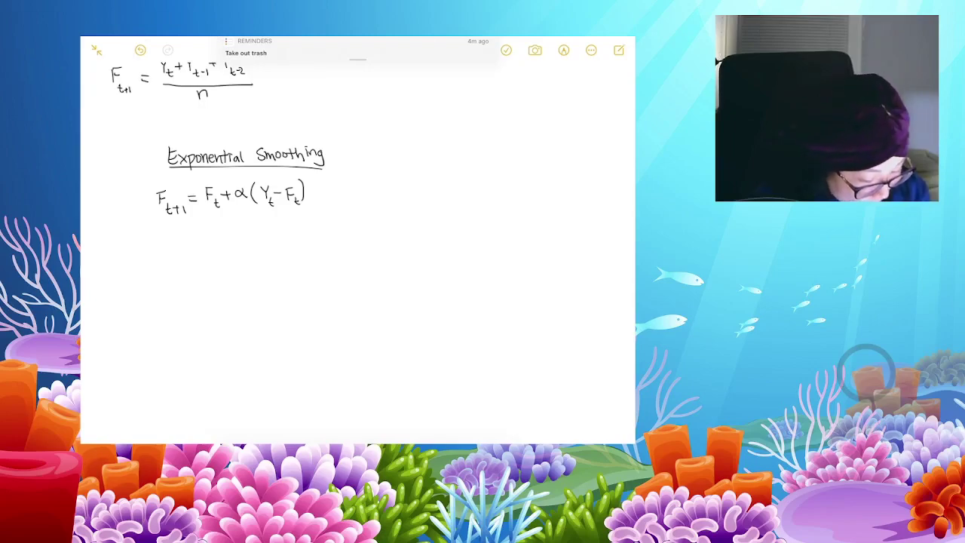
Step: Annotate the graph in blue with "F5" and "F6" above the year axis and "Demand5 = 584 (Y5)" beside the highest data point
scroll(358, 241, "up", 10)
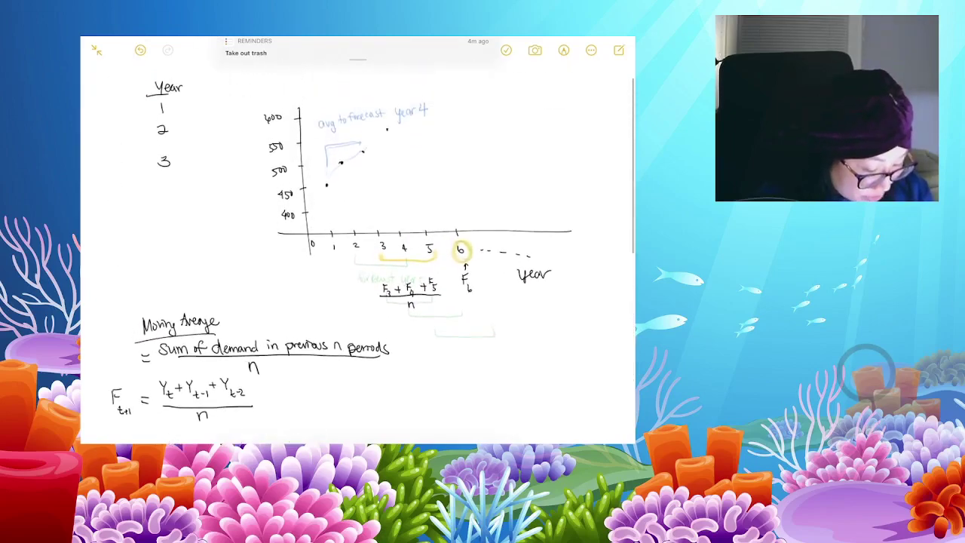
left_click(564, 50)
left_click(453, 398)
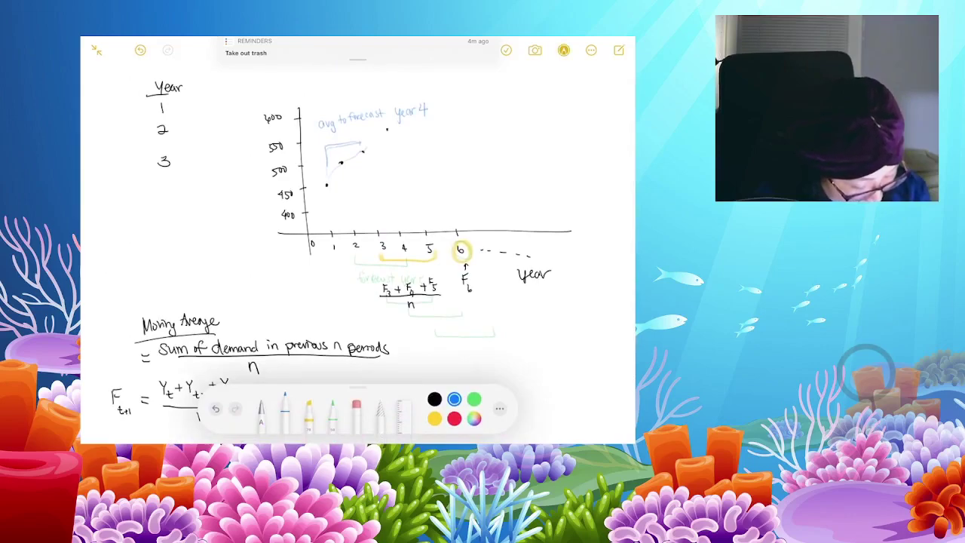
left_click_drag(453, 211, 461, 224)
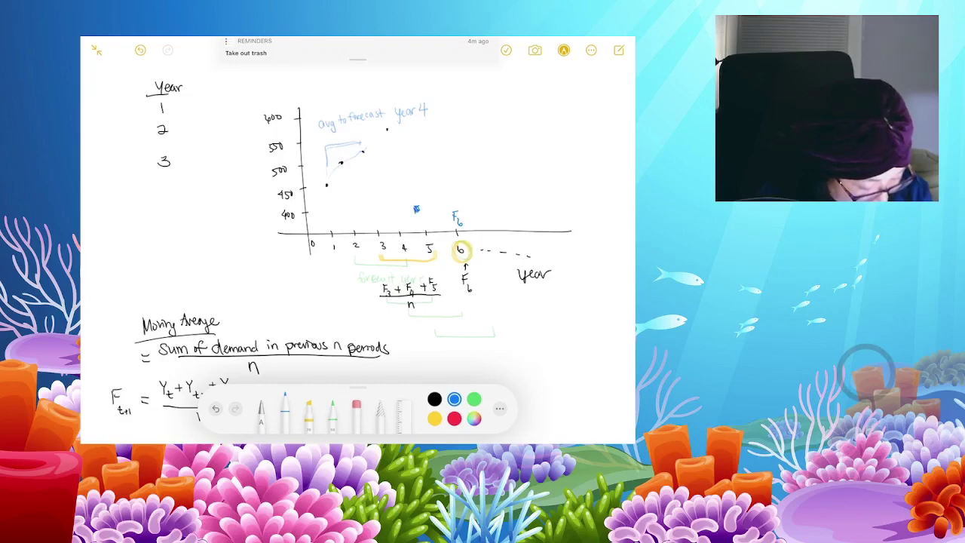
left_click_drag(421, 218, 423, 225)
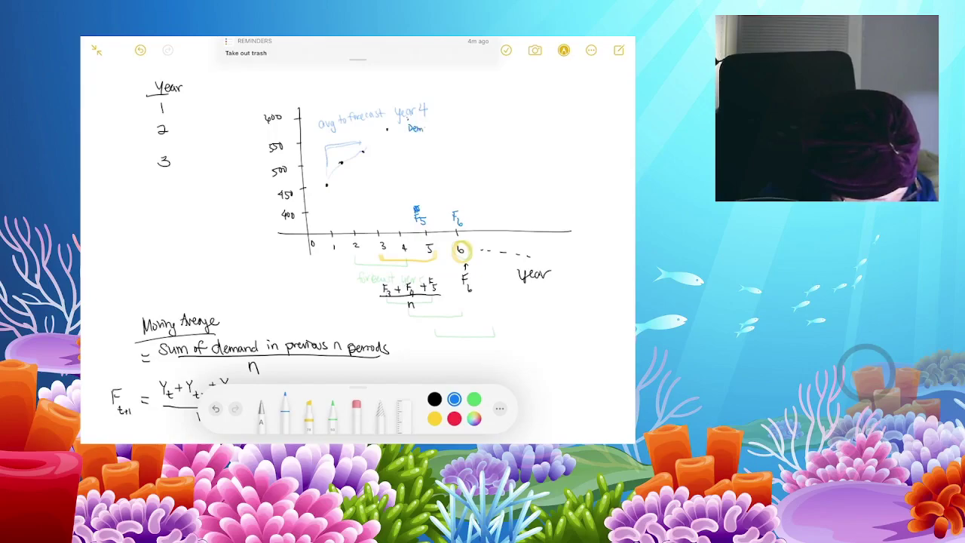
left_click_drag(425, 130, 486, 131)
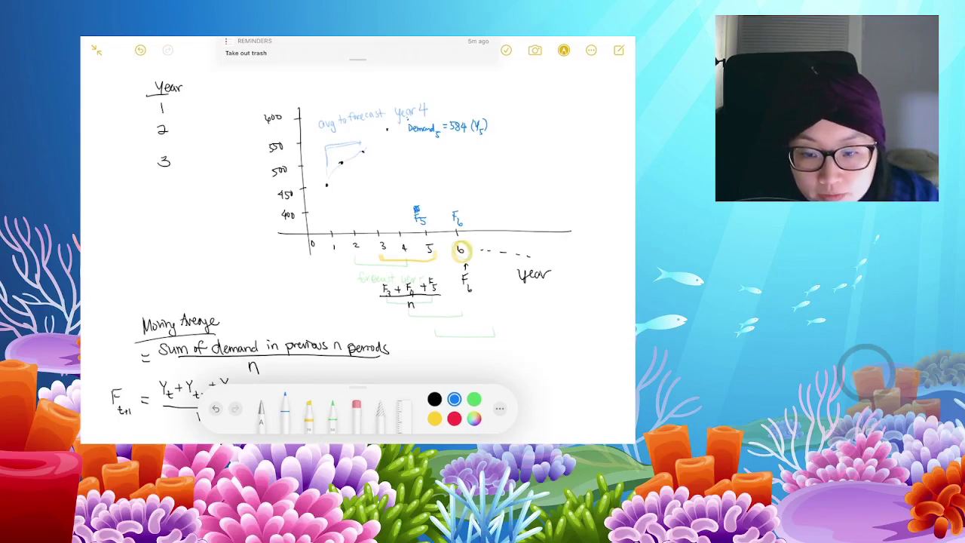
Step: Switch to the Excel workbook and enter the header "Exponential Smoothing" in D1
key("Right")
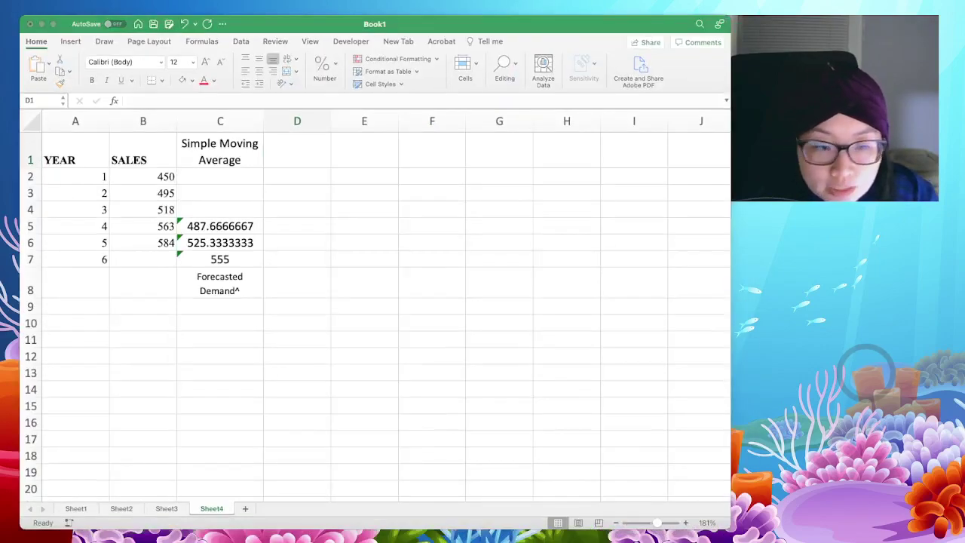
key("super+Tab")
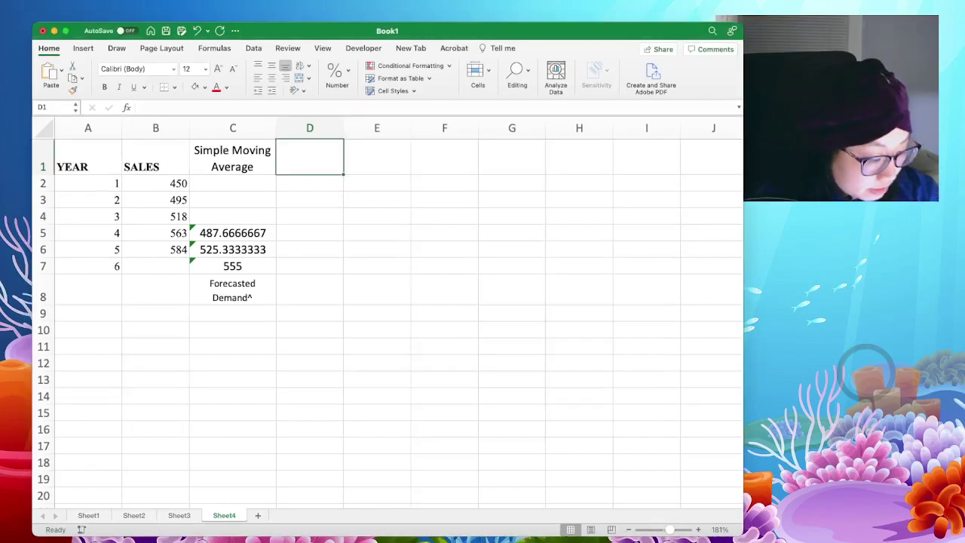
type("Exponent")
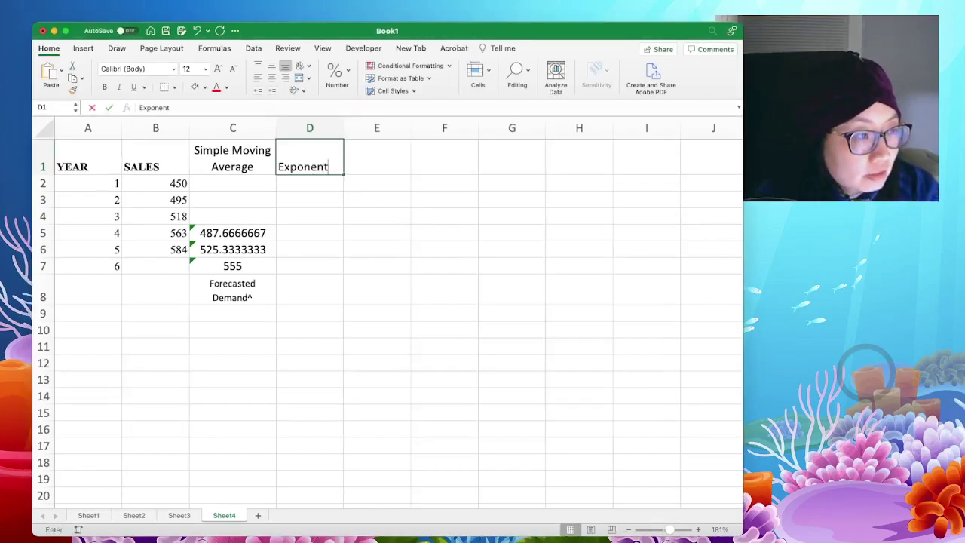
type("ial Smoothing")
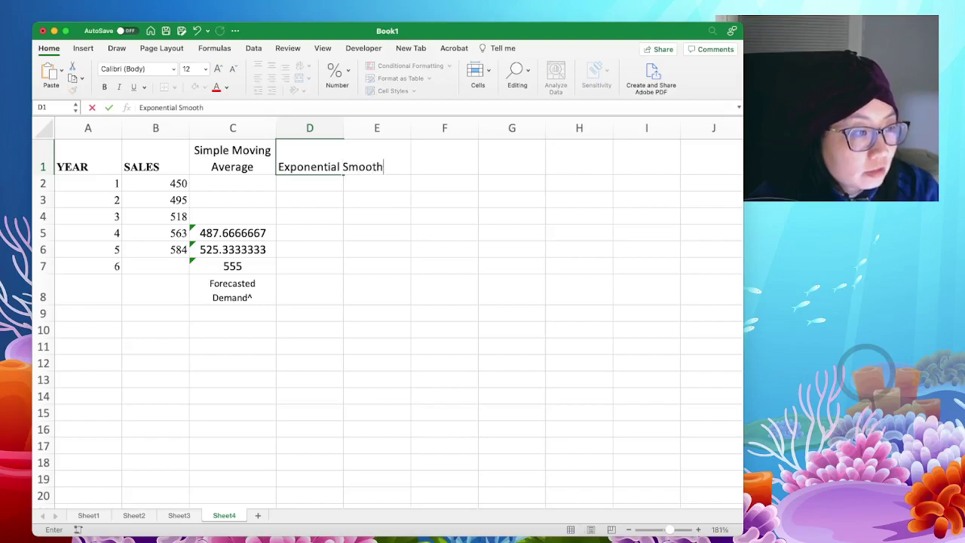
key("Return")
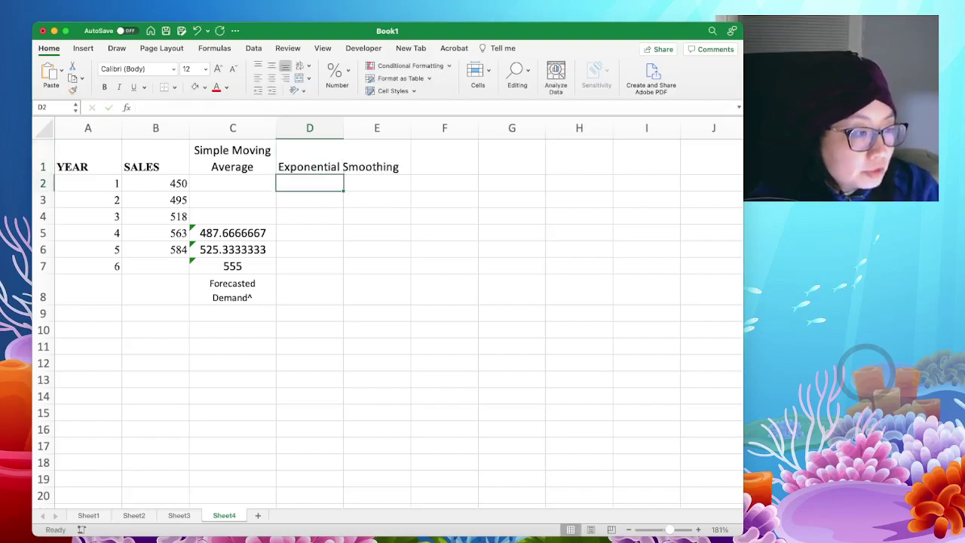
Step: Enter the smoothing constant 0.3 in cell D11
left_click(309, 290)
left_click(309, 346)
type("0.3")
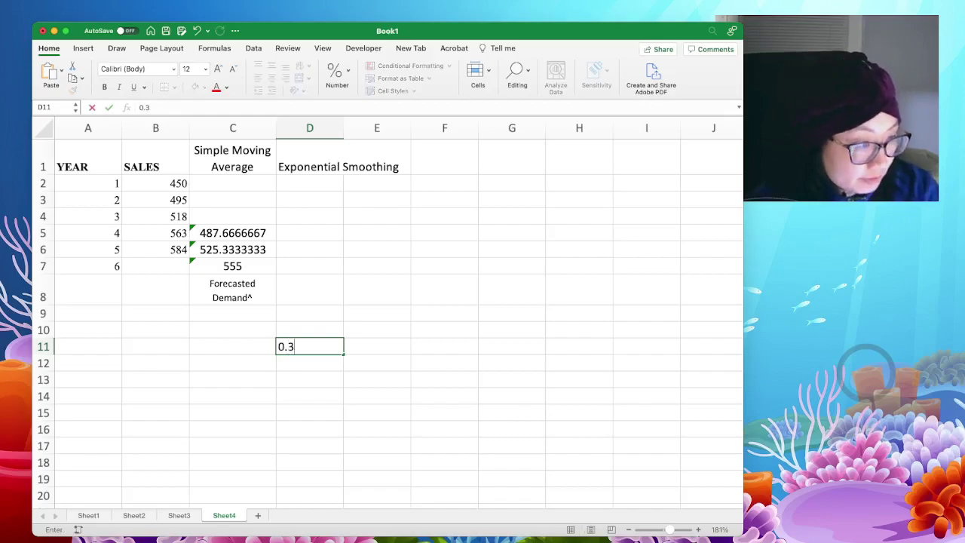
key("Return")
left_click(232, 346)
key("Right")
key("Down")
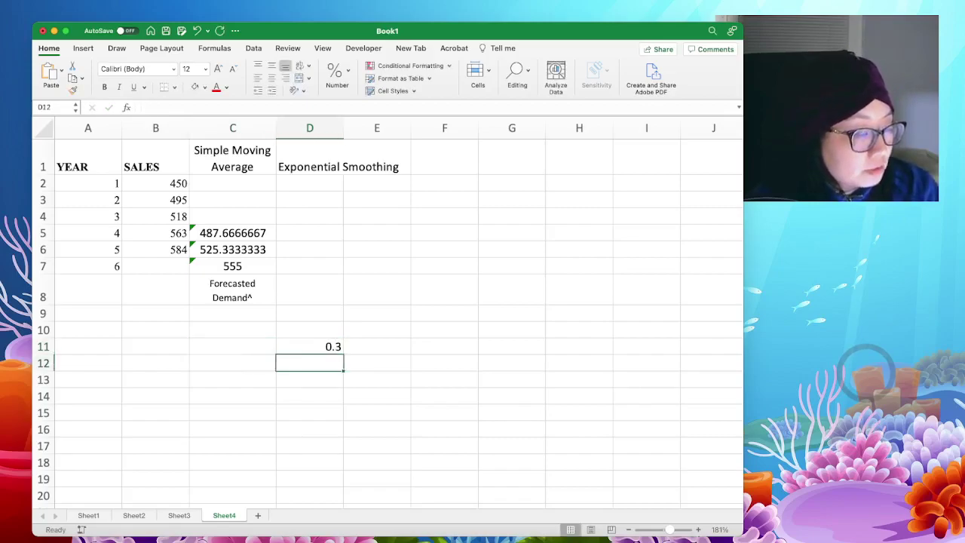
Step: Enter 410 in cell D2 as the year 1 exponential smoothing forecast
key("Up")
key("Up")
key("Up")
key("Up")
key("Up")
key("Up")
key("Up")
key("Up")
key("Up")
key("Up")
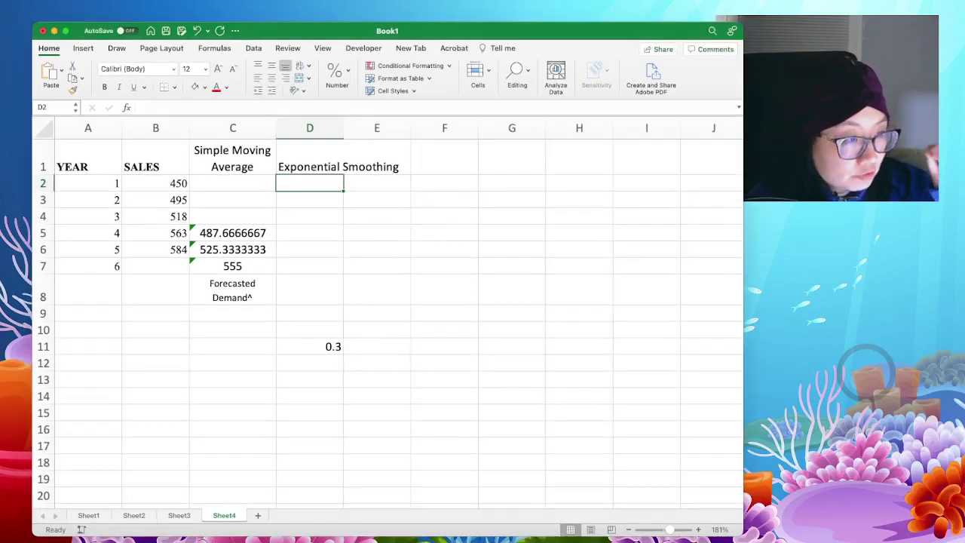
type("410")
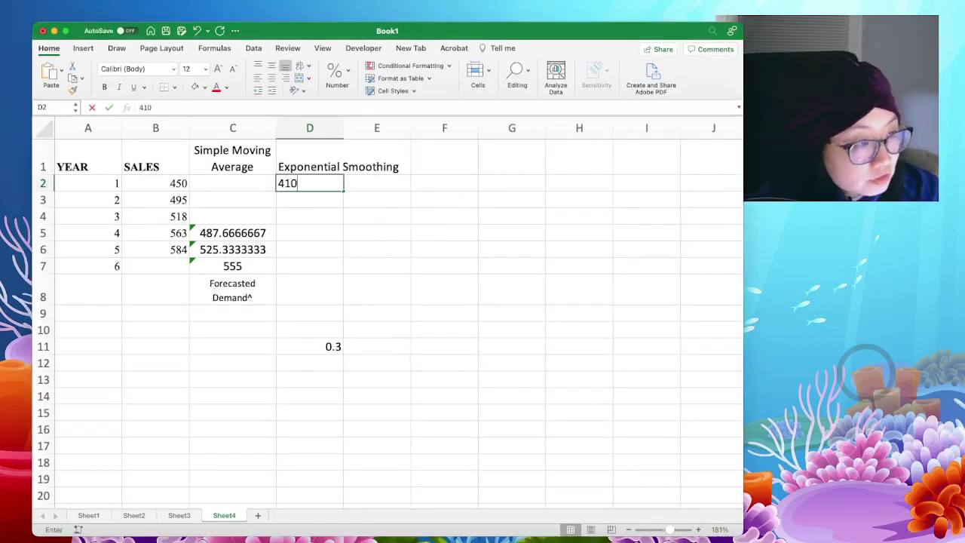
key("Return")
key("Up")
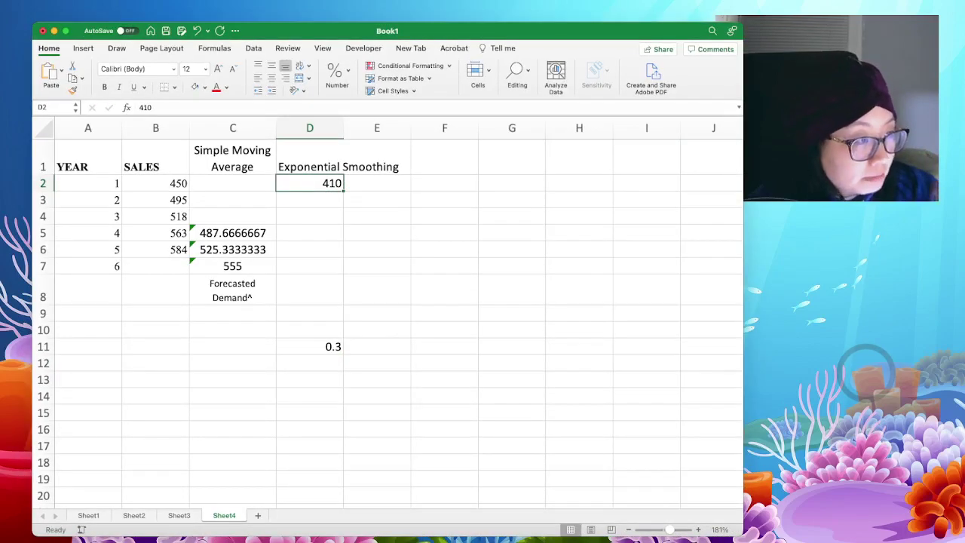
Step: Format the input cells D2 and D11 with blue font and a light blue-gray fill
left_click(307, 218)
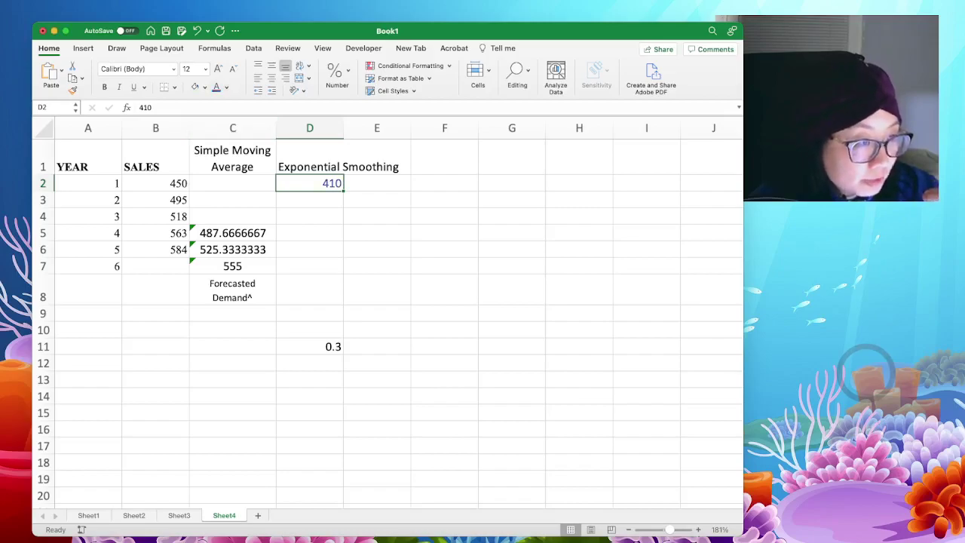
left_click(309, 347)
left_click(216, 87)
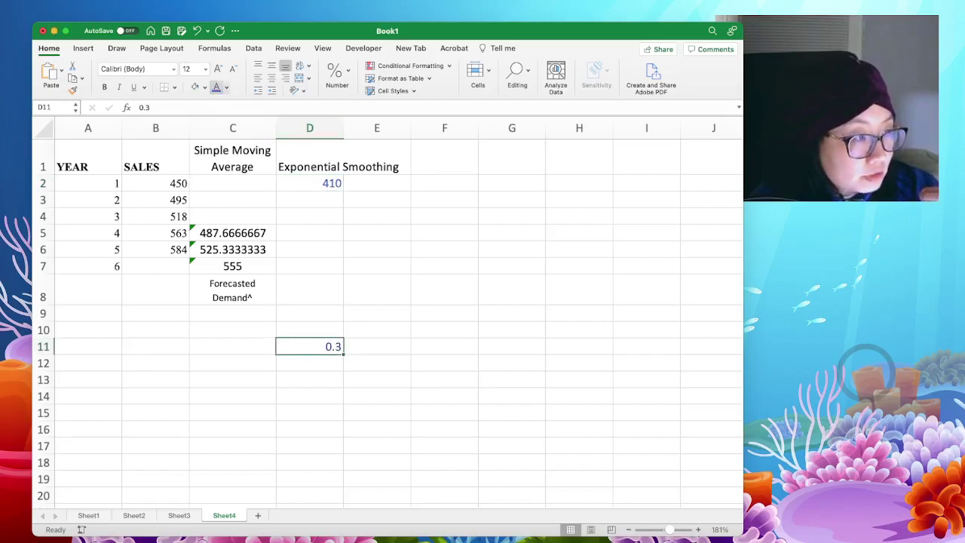
left_click(204, 87)
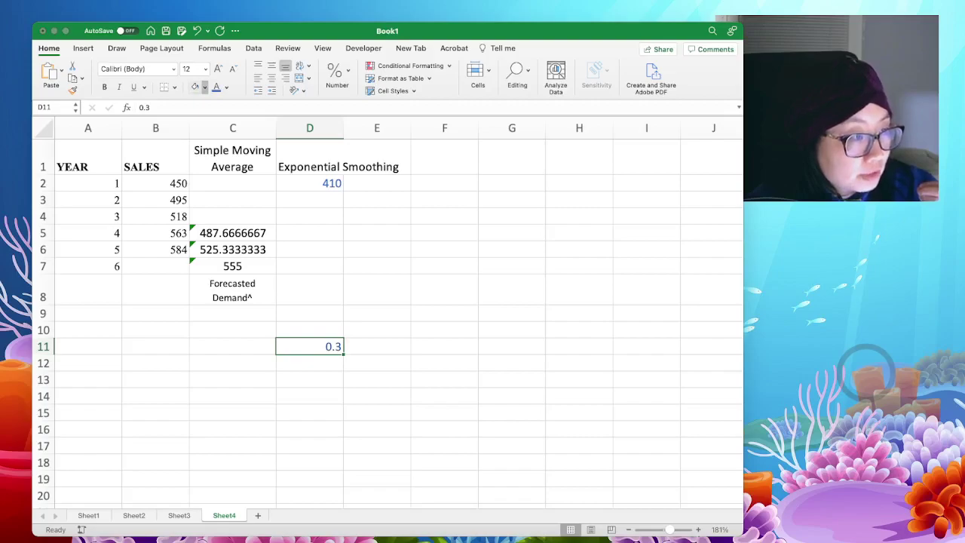
left_click(235, 143)
left_click(310, 183)
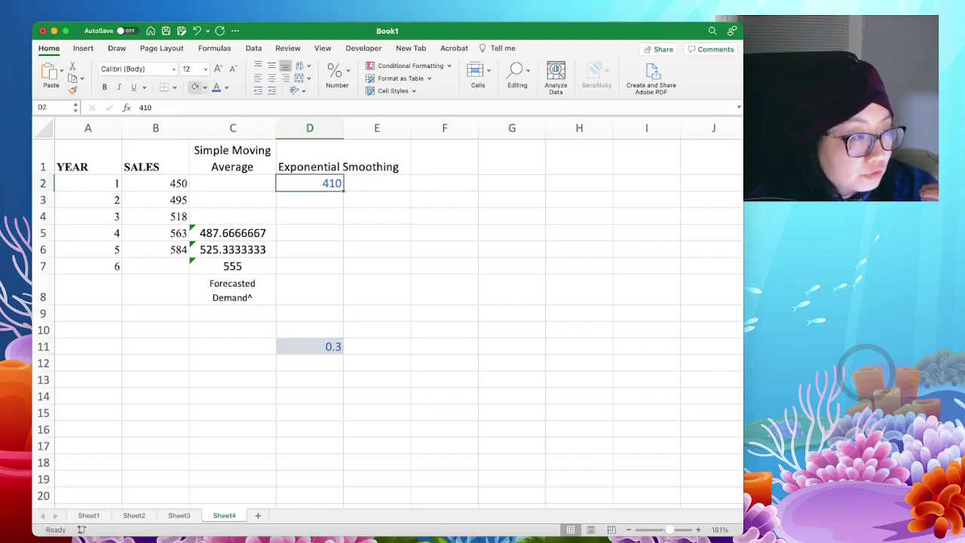
left_click(194, 87)
left_click(309, 266)
Step: Enter the exponential smoothing formula =D2+$D$11*(B2-D2) in cell D3
left_click(309, 200)
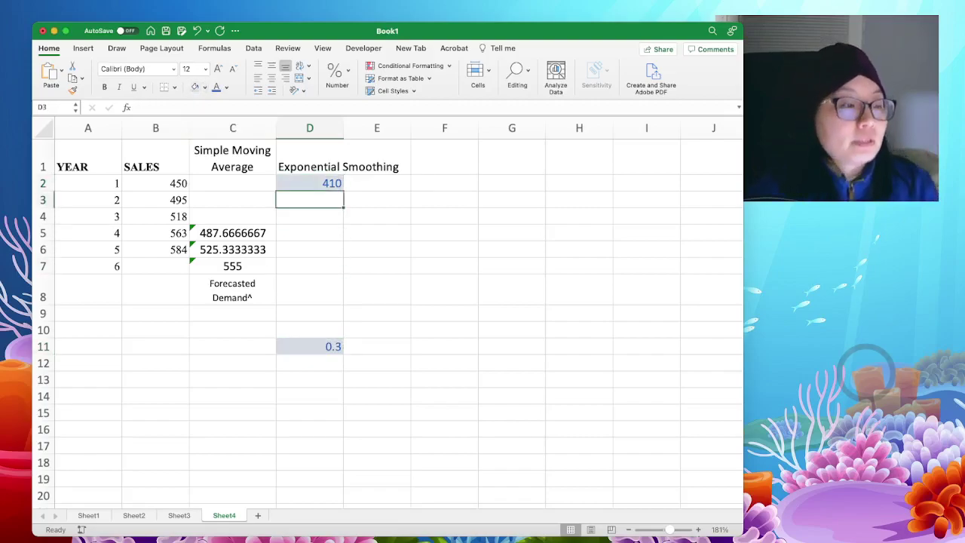
type("=")
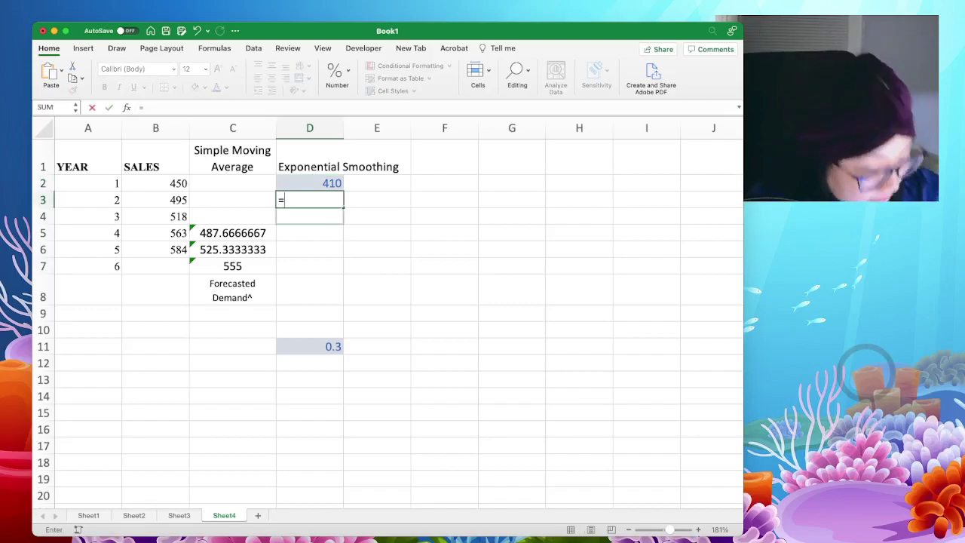
key("Up")
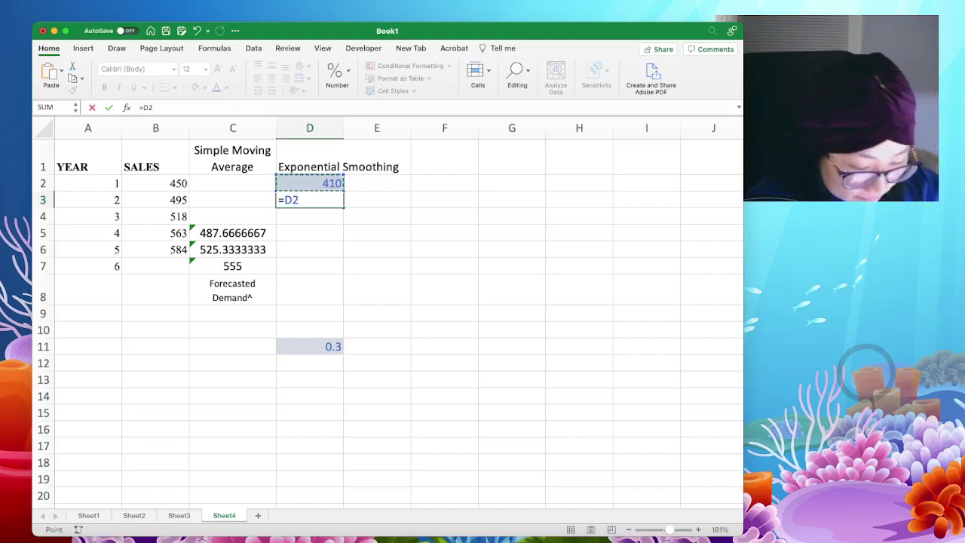
type("+")
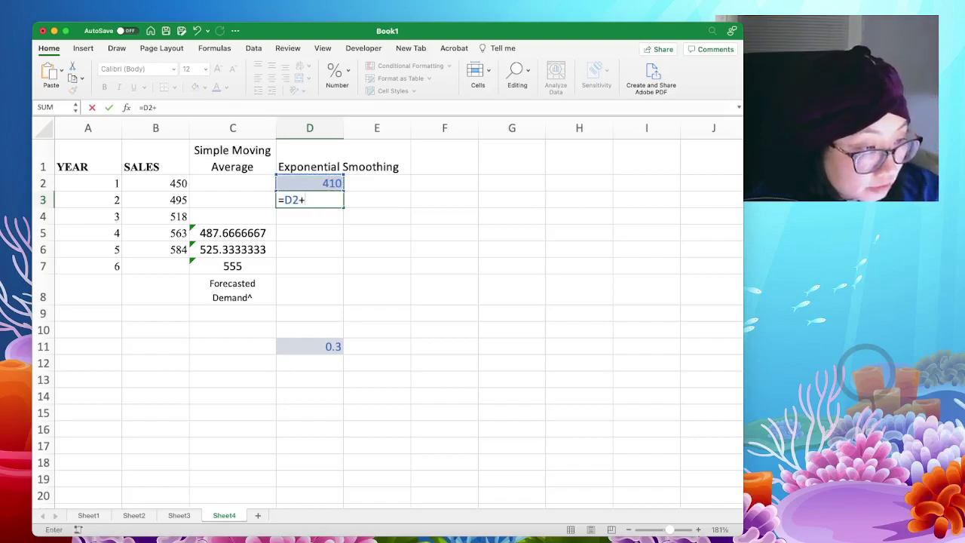
key("super+Down")
key("F4")
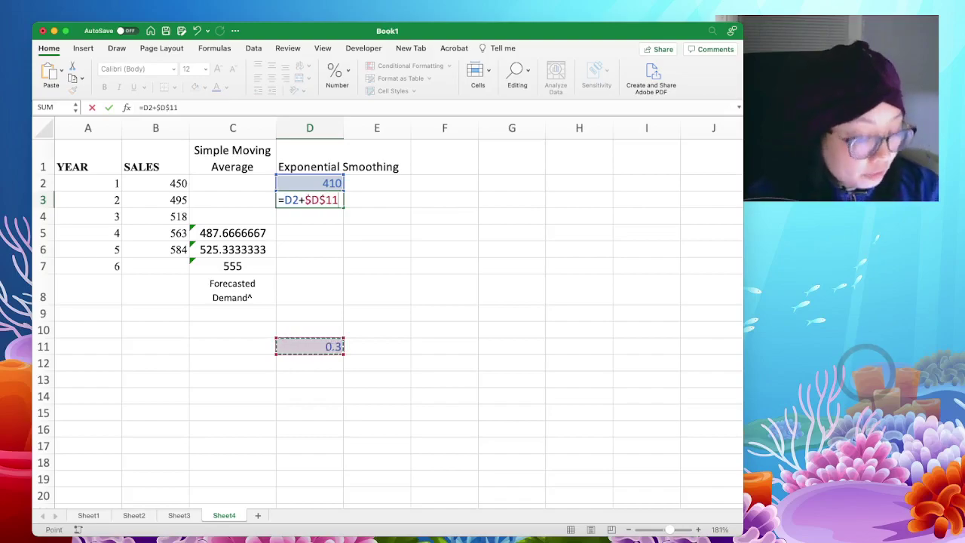
type("*")
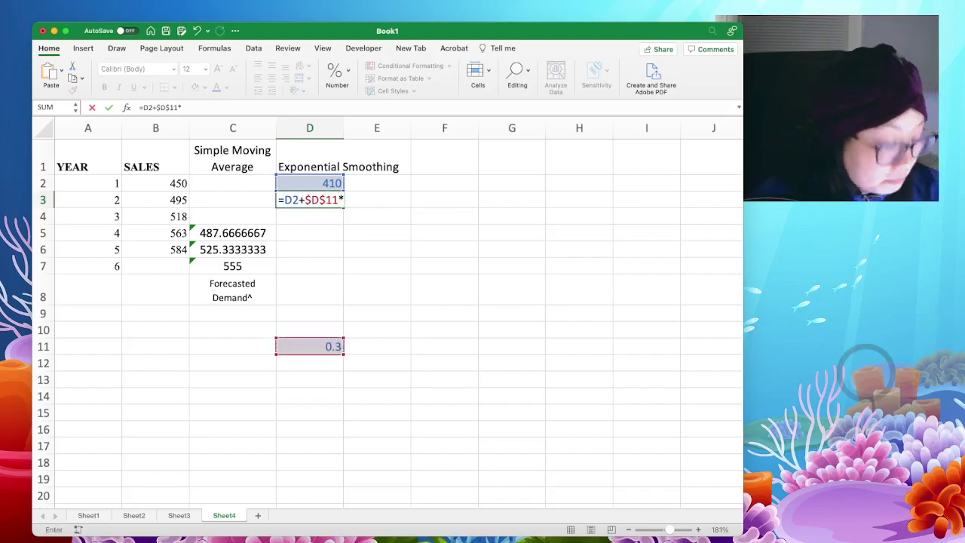
type("(")
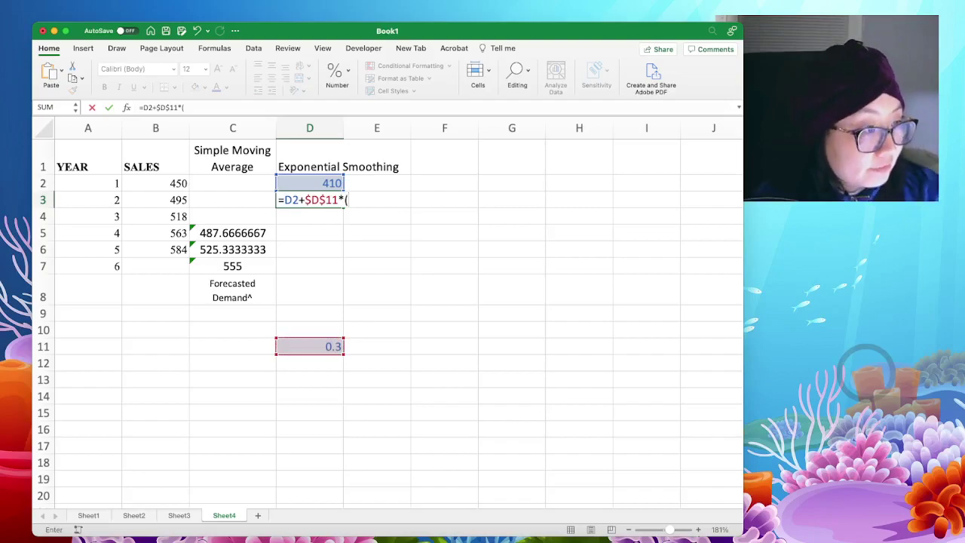
key("Left")
key("Left")
key("Up")
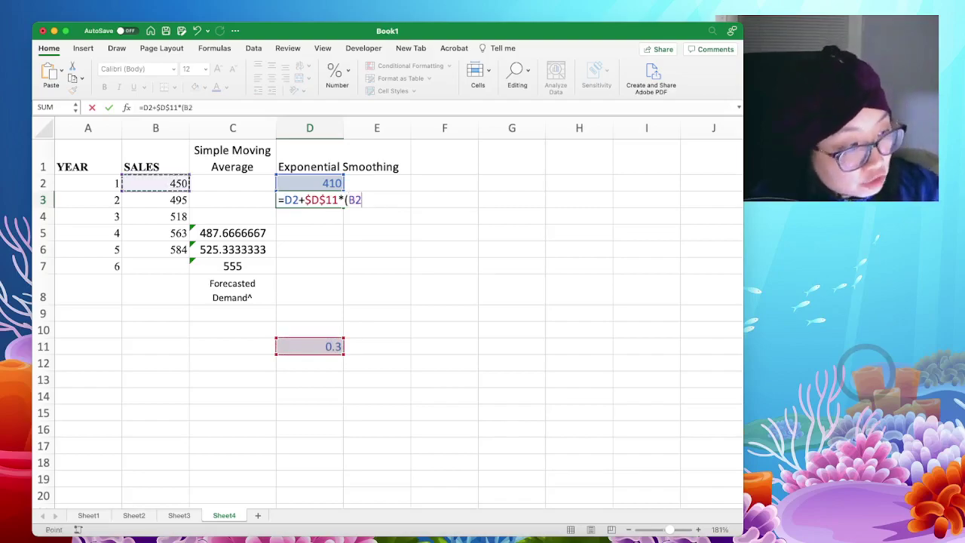
type("-")
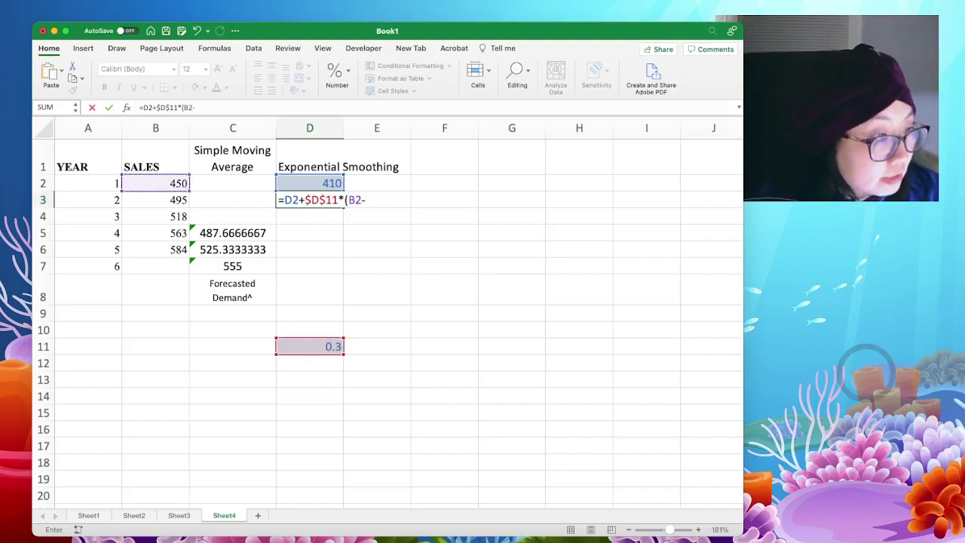
key("Up")
type(")")
key("Return")
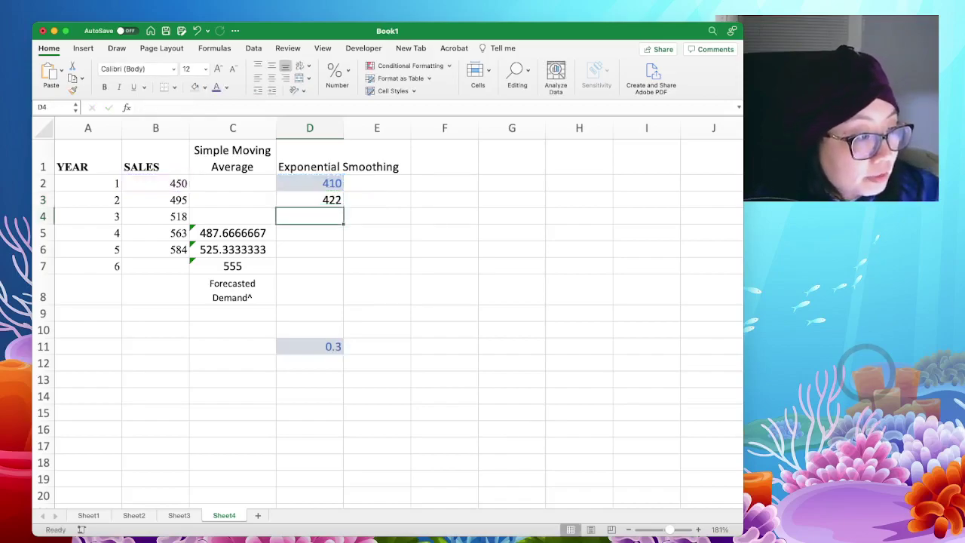
Step: Fill the exponential smoothing formula from D3 down through D7
key("Up")
left_click_drag(344, 208, 344, 273)
left_click(310, 266)
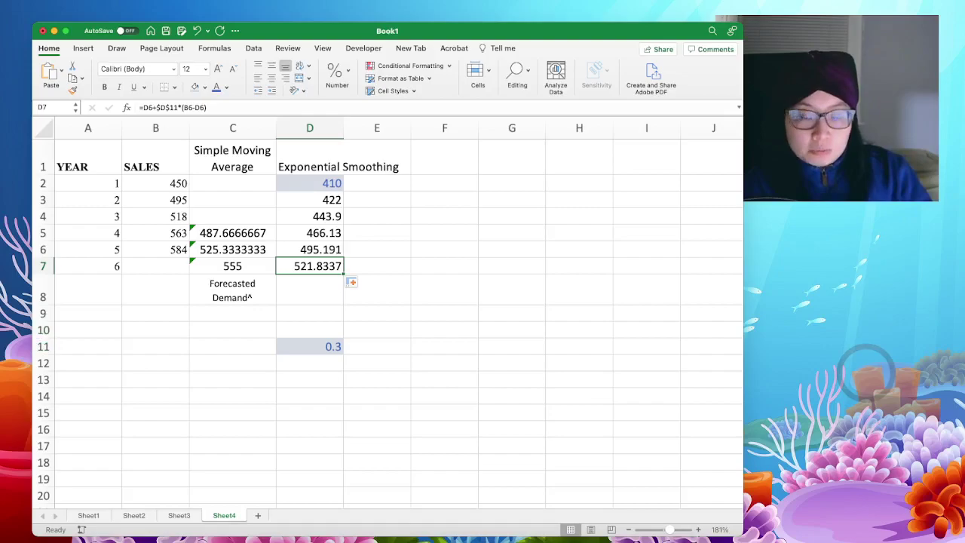
Step: Center the "Exponential Smoothing" header in D1 and wrap its text
key("super+Up")
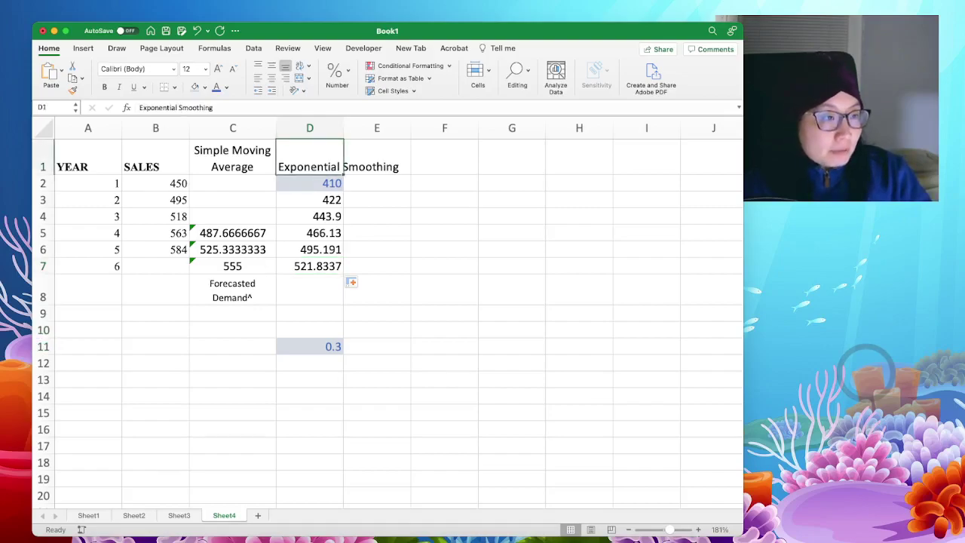
key("super+e")
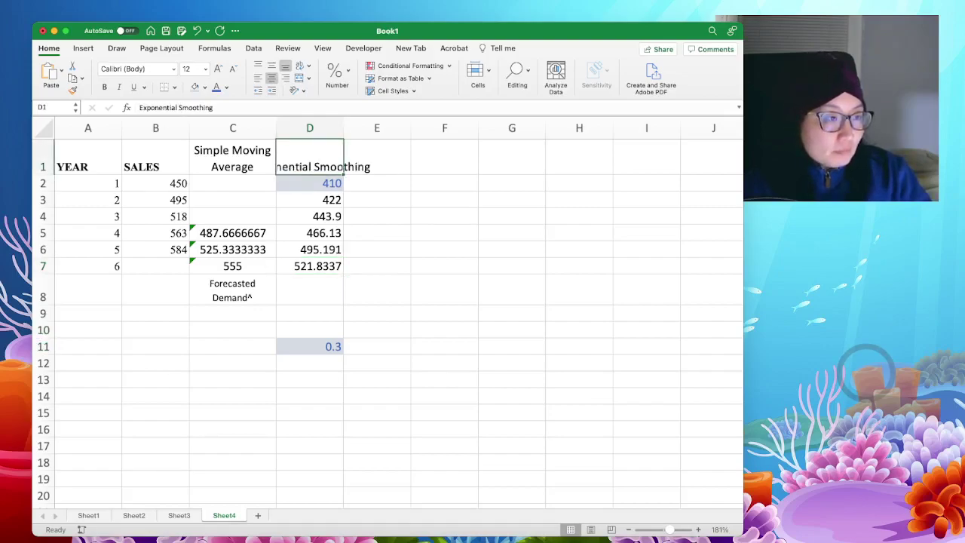
left_click(300, 66)
key("Left")
key("Right")
Step: Shade the year 6 forecast cells C7 and D7 with a light green fill
left_click(232, 266)
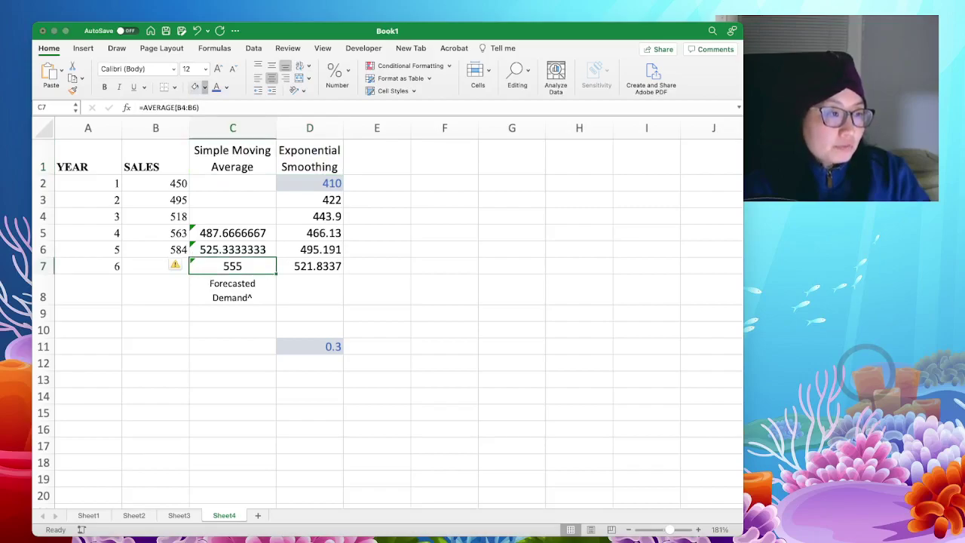
left_click(194, 87)
key("Right")
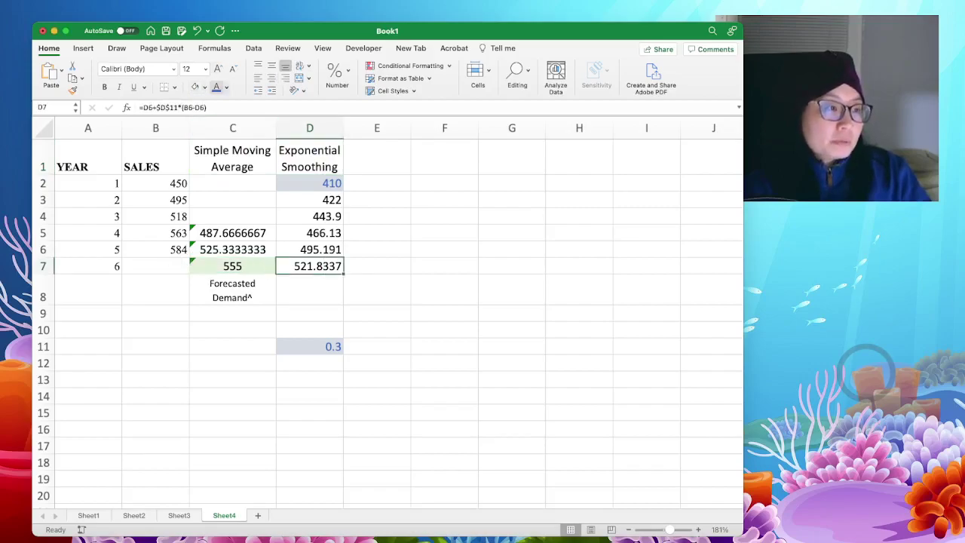
left_click(194, 86)
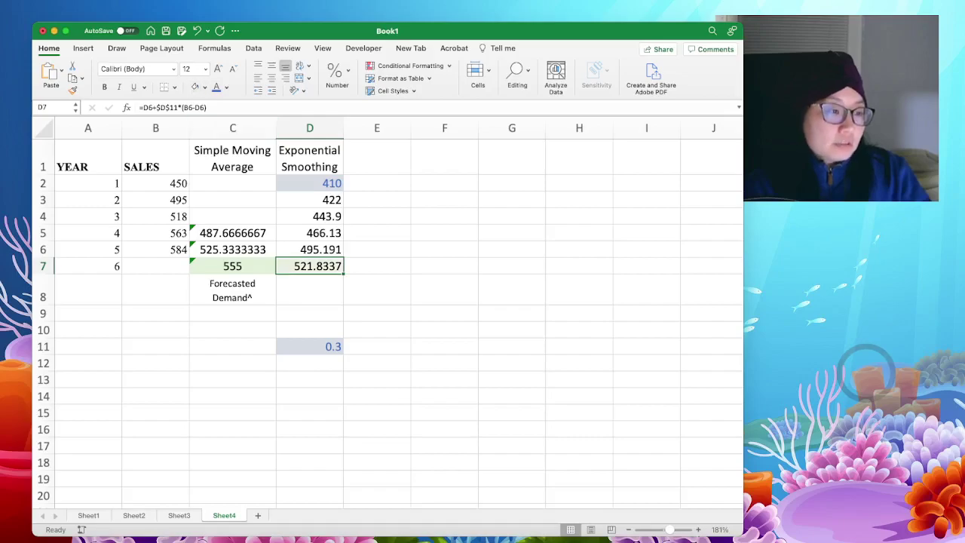
key("Down")
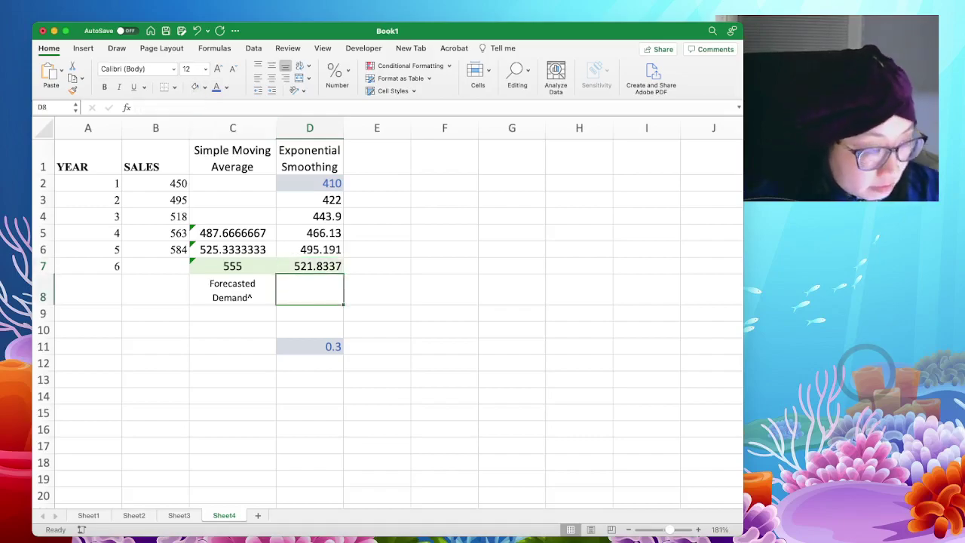
type("Expon")
key("BackSpace")
key("BackSpace")
key("BackSpace")
key("BackSpace")
key("BackSpace")
type("F")
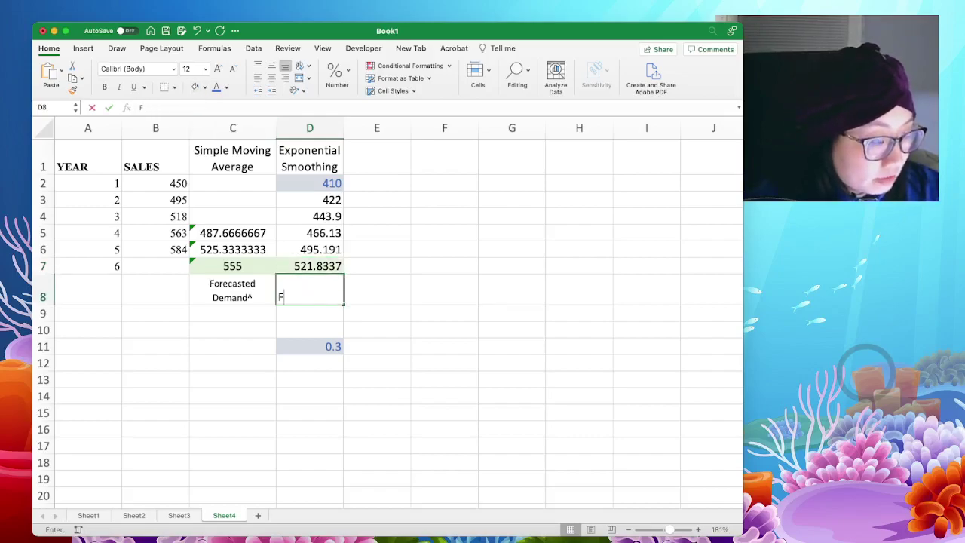
Step: Copy the "Forecasted Demand^" label from C8 into D8 beneath the exponential smoothing forecast
key("Left")
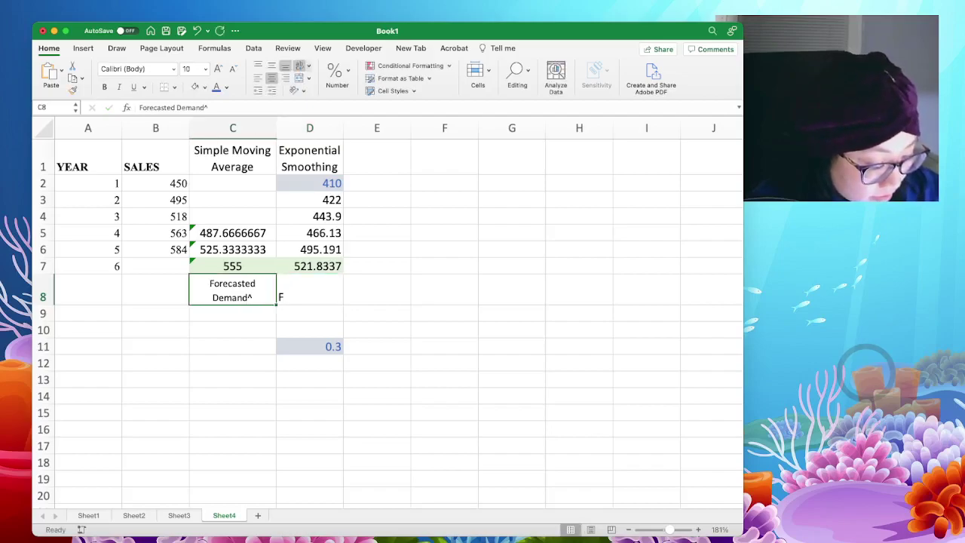
key("super+c")
key("Right")
key("super+v")
Step: Examine the sales data in B2:B6 and compare the year 6 forecasts of both methods in C7:D7
key("Left")
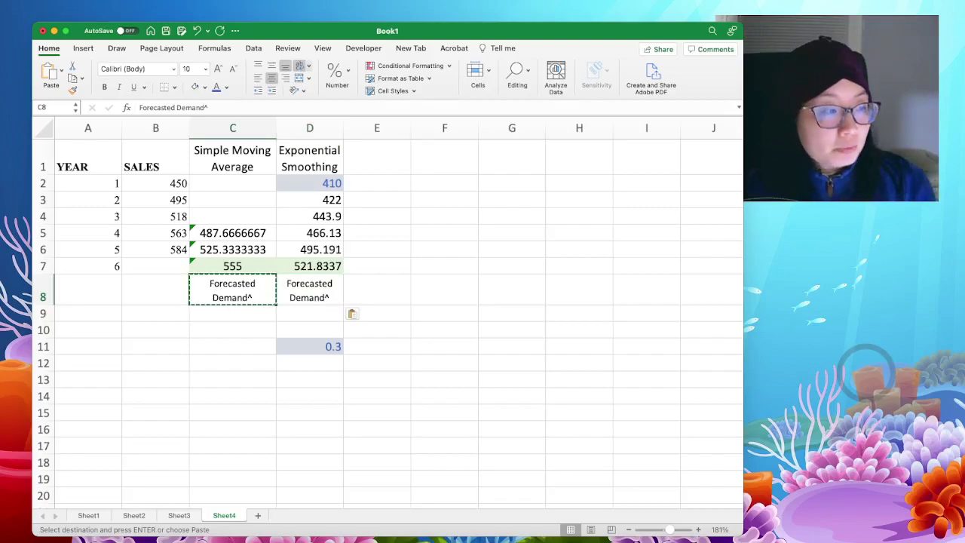
key("Left")
key("Up")
key("Up")
key("Up")
key("Up")
key("Up")
key("Up")
key("shift+Down")
key("shift+Down")
key("shift+Down")
key("shift+Down")
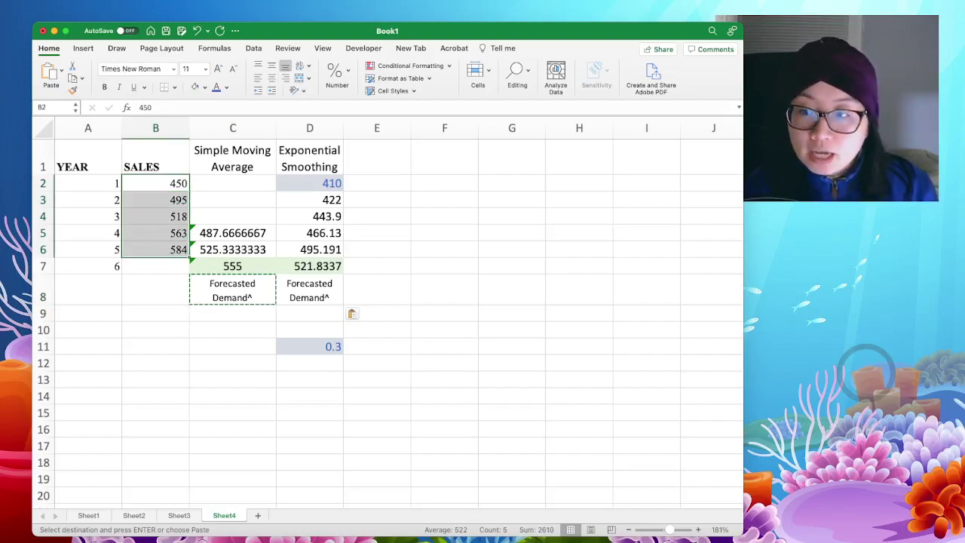
key("Down")
key("Down")
key("Down")
key("Down")
key("Down")
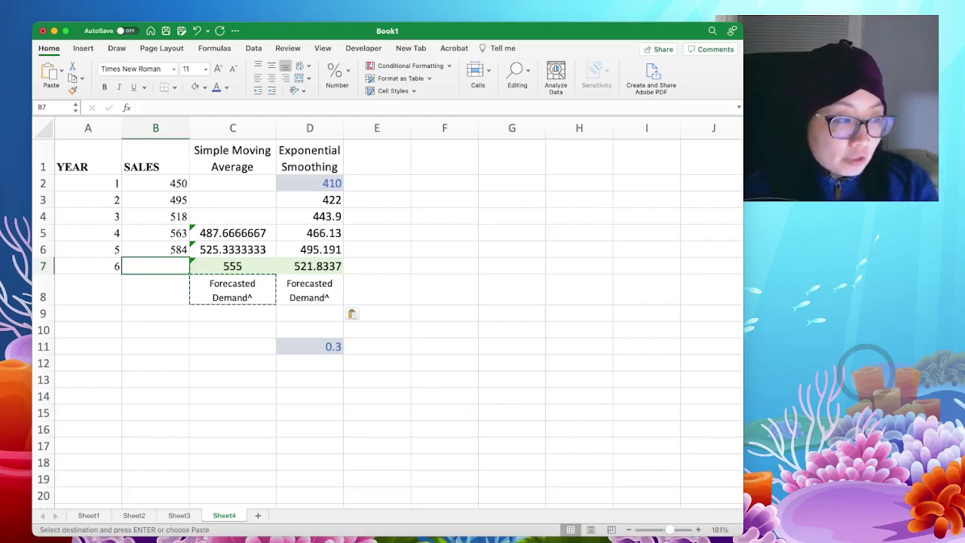
key("Right")
key("shift+Right")
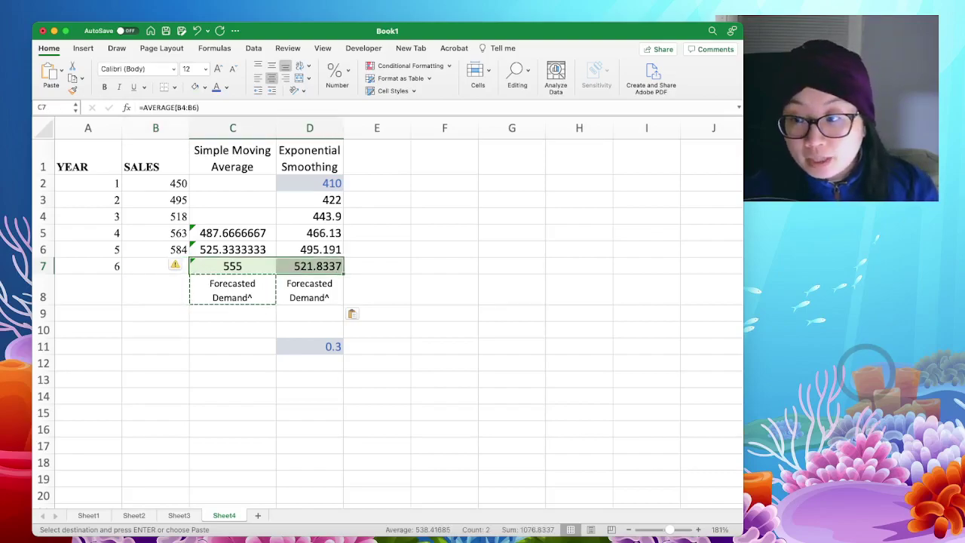
key("Left")
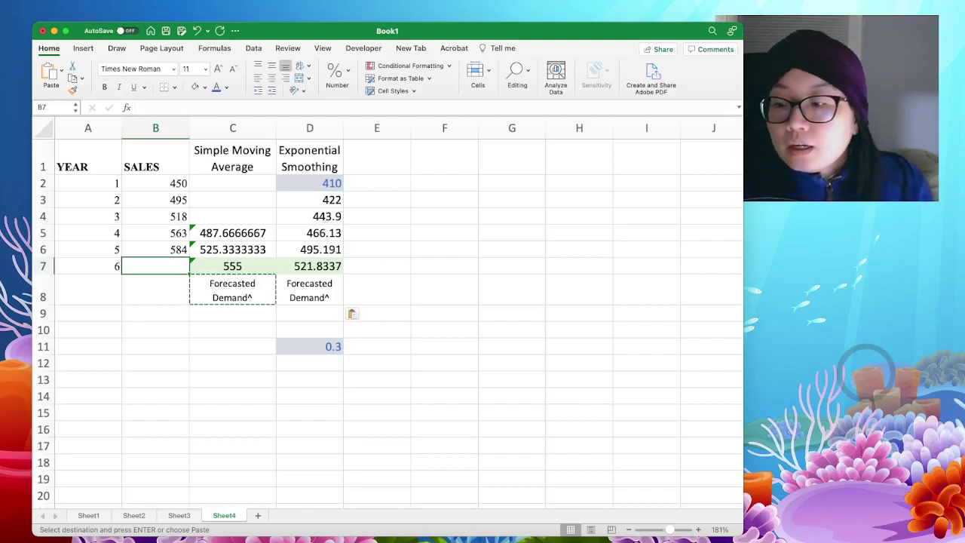
left_click(232, 233)
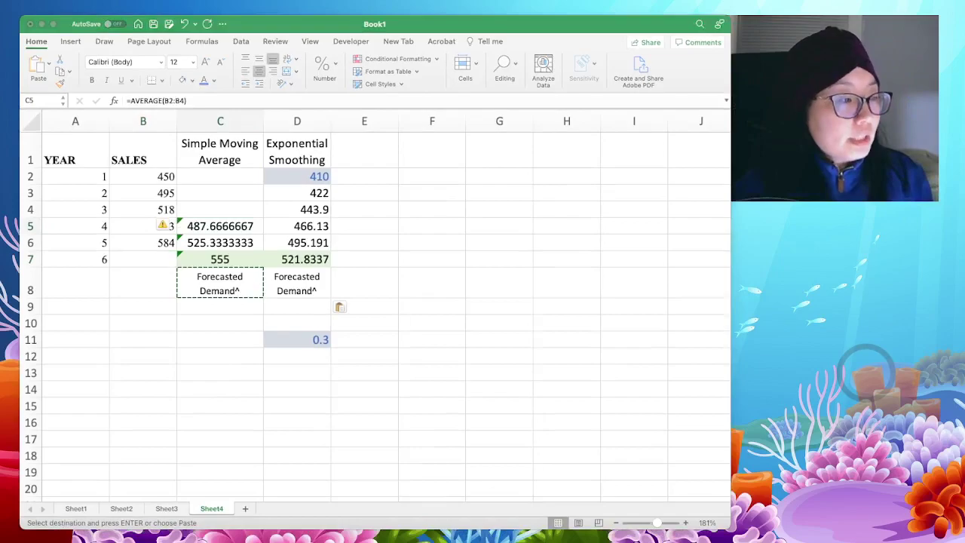
key("super+Tab")
left_click(233, 346)
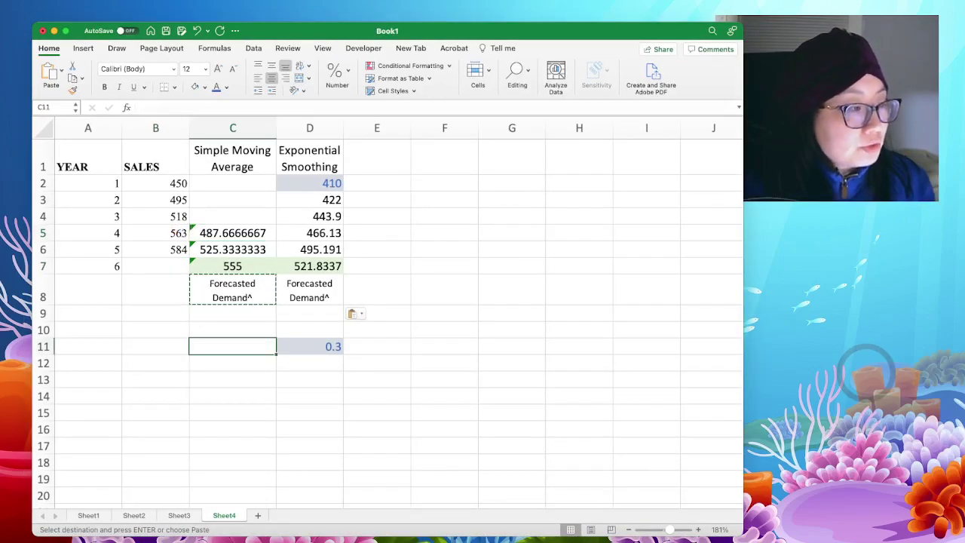
Step: Insert a line chart of the data in A1:D7 and place it beside the table, starting around E6
left_click_drag(88, 158, 324, 266)
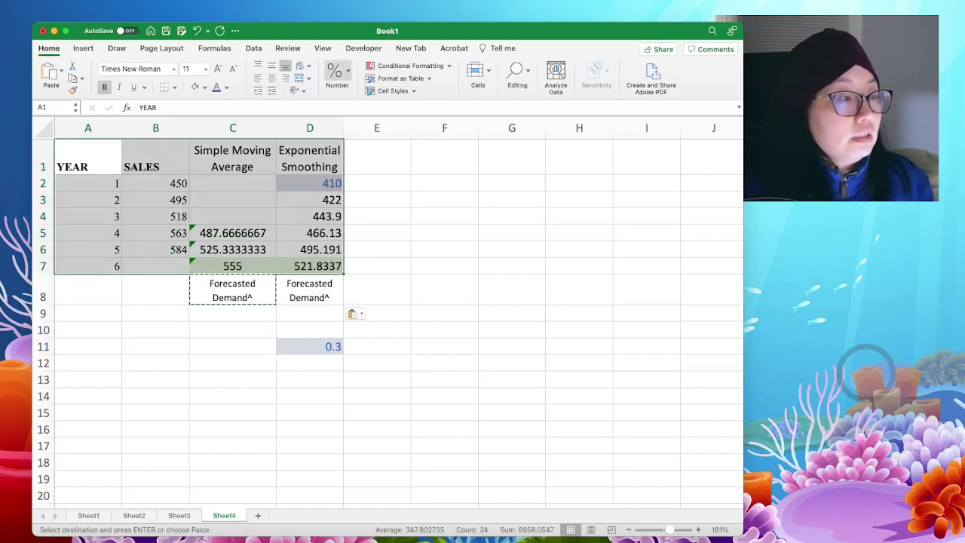
left_click(83, 47)
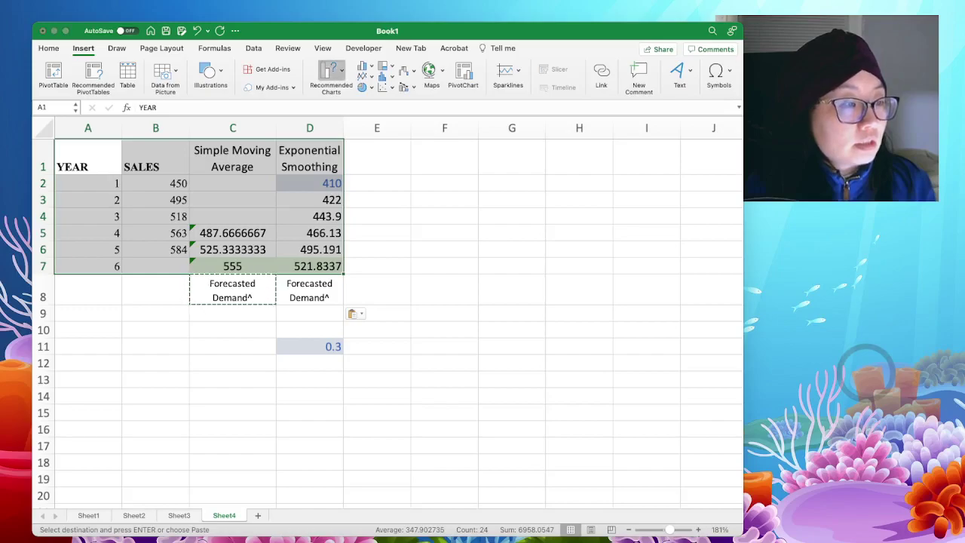
left_click(355, 143)
left_click_drag(332, 226, 472, 259)
Step: Replace the chart's placeholder title with "Pokemon Card Demand"
left_click(538, 261)
double_click(525, 260)
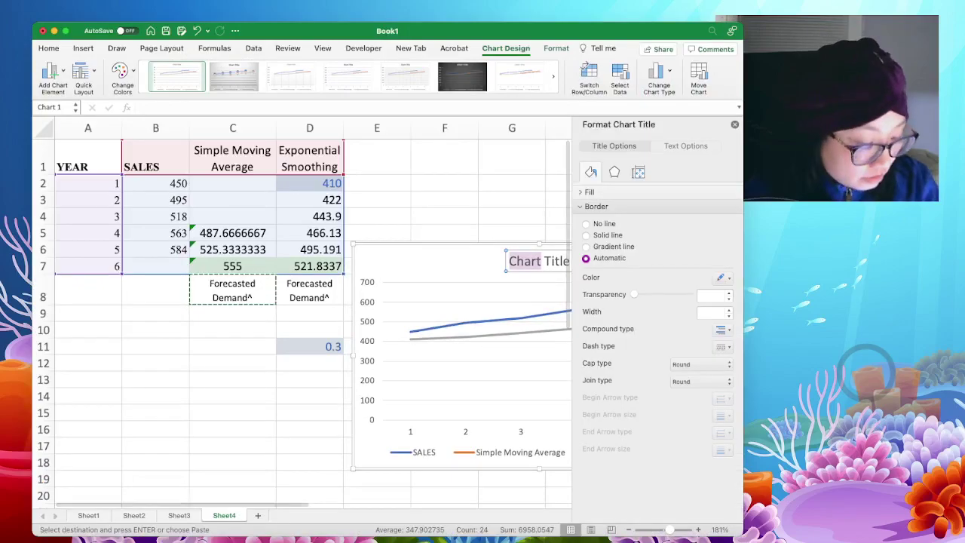
key("super+a")
type("Pokem")
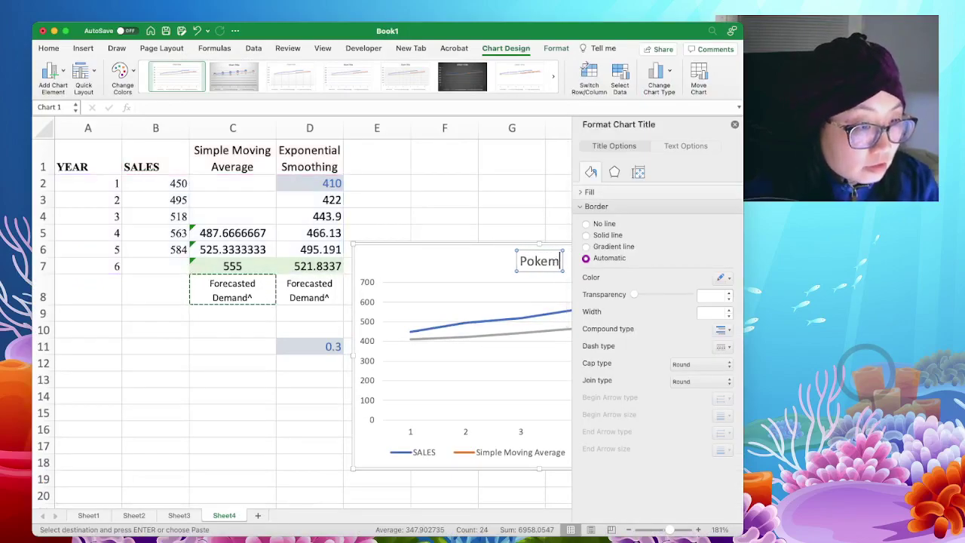
type("on Car")
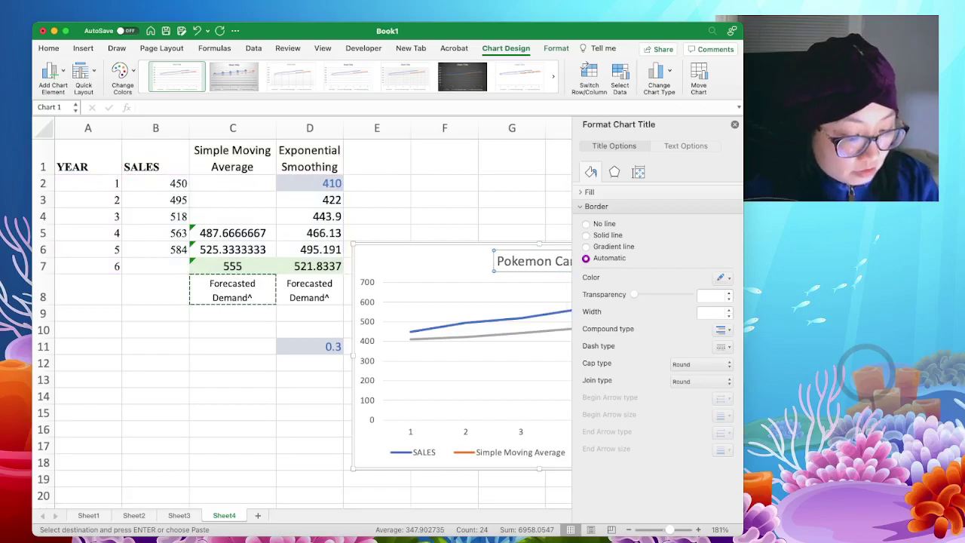
type("d De")
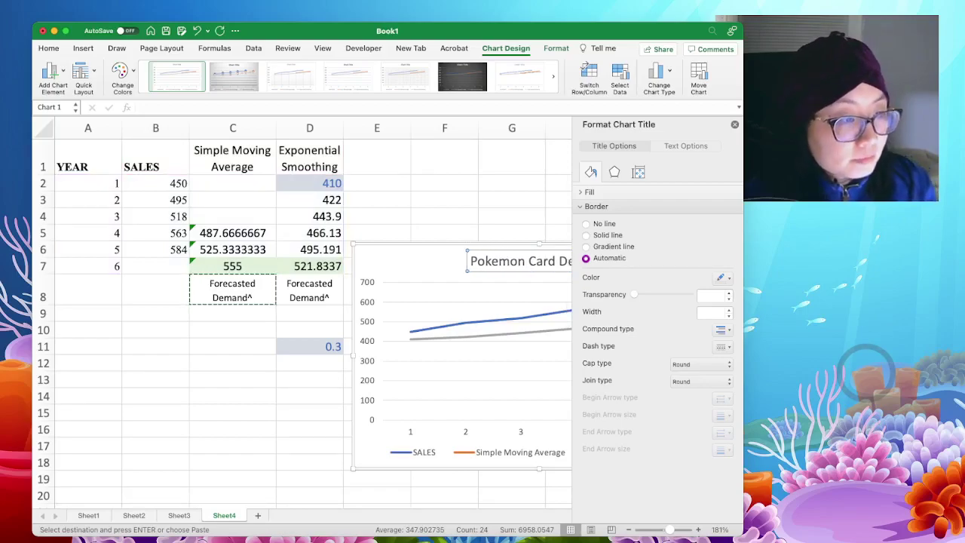
left_click(512, 233)
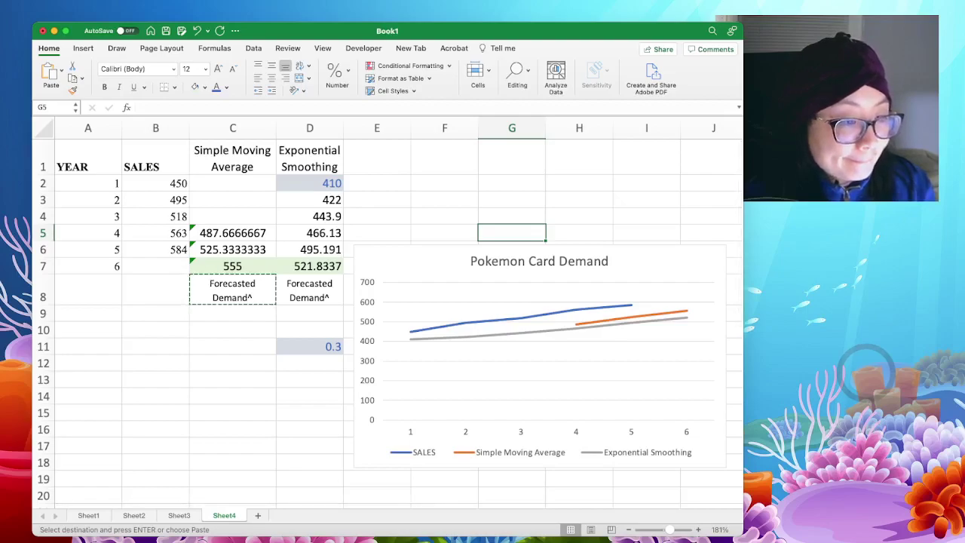
left_click(521, 431)
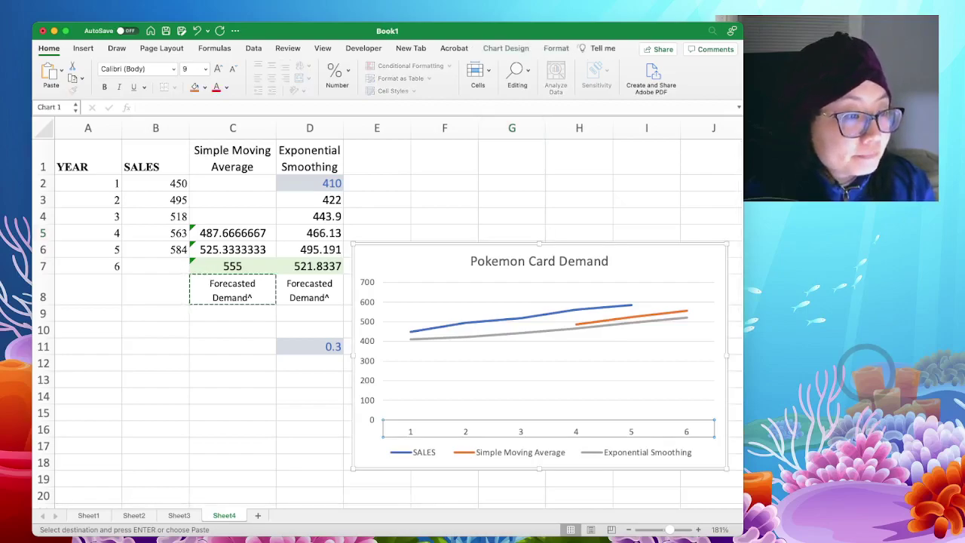
left_click(521, 332)
left_click(556, 48)
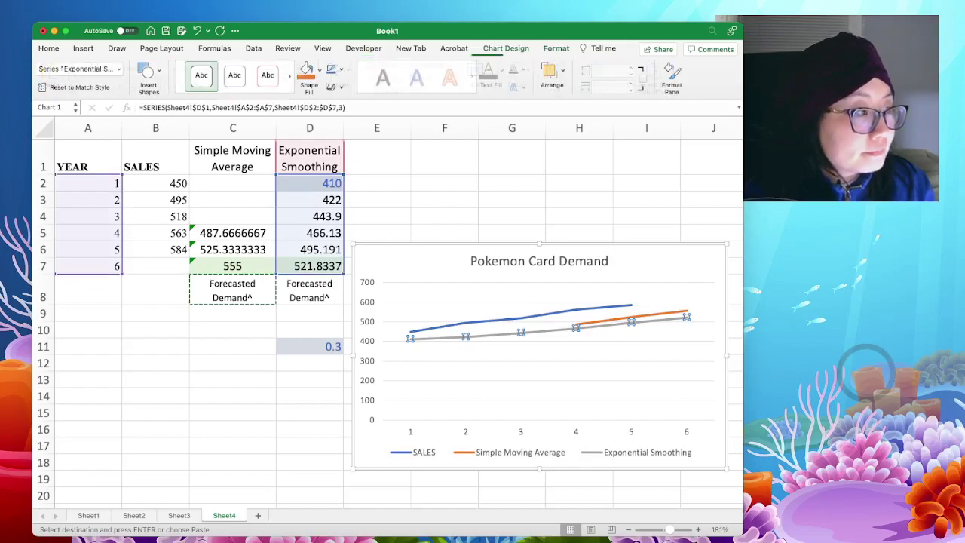
left_click(505, 48)
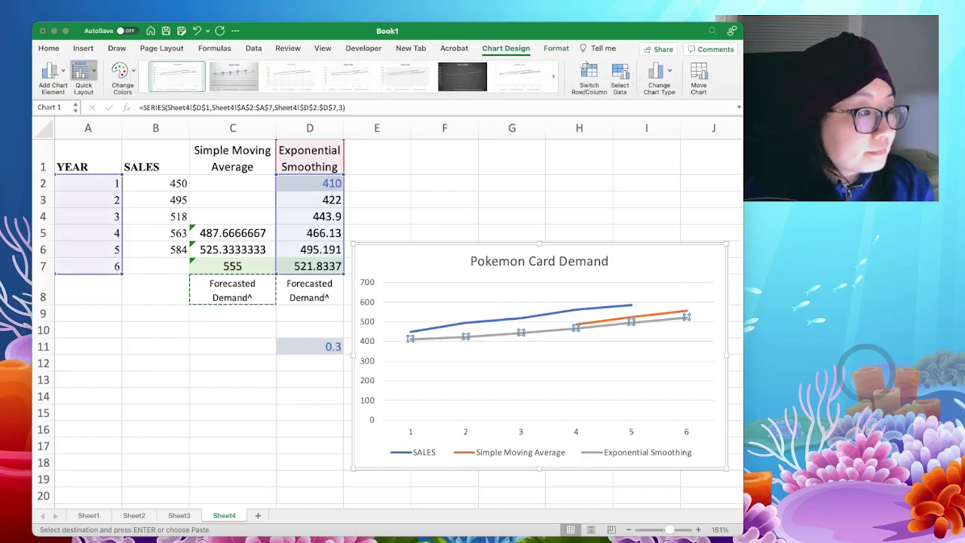
key("Escape")
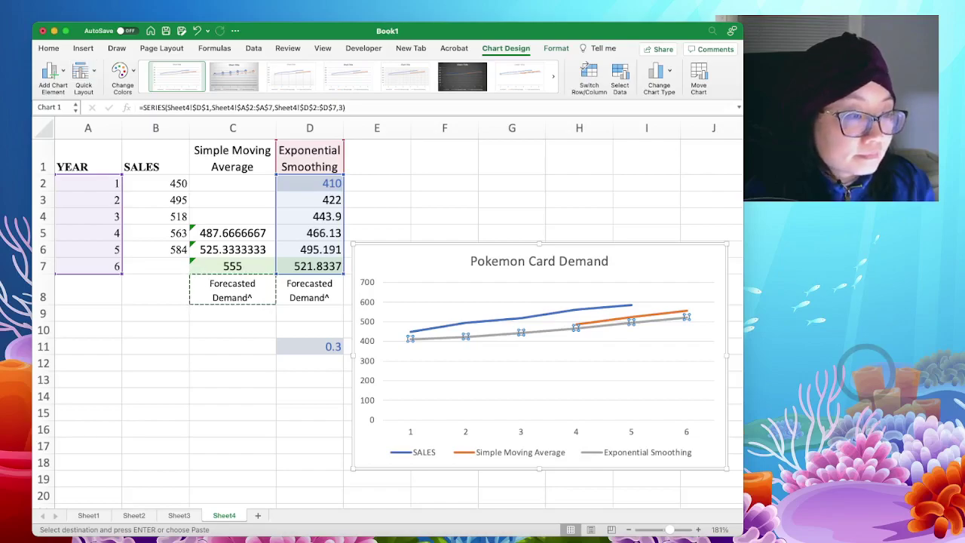
Step: Try several quick layouts on the line chart, including ones with data labels, axis titles, high-low lines and a side legend
left_click(422, 262)
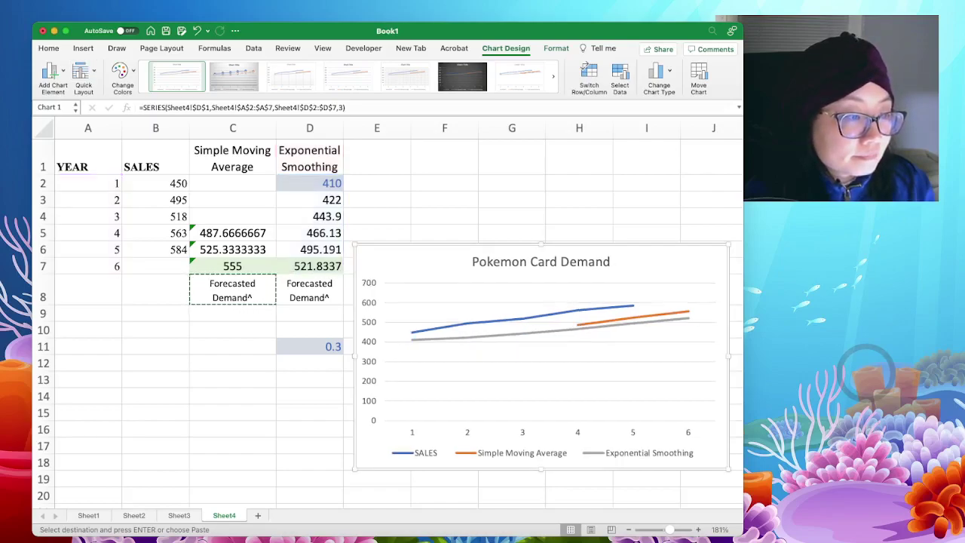
left_click(82, 77)
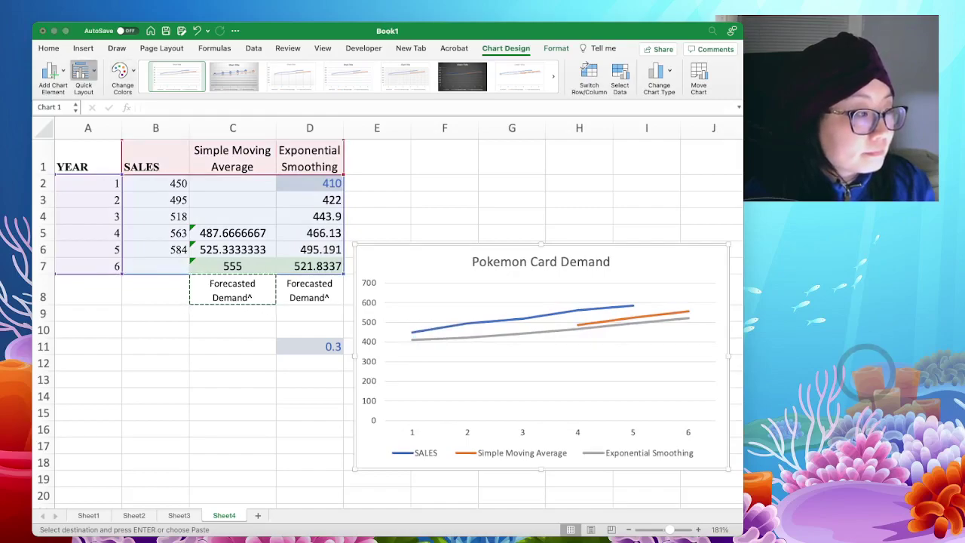
left_click(89, 174)
left_click(83, 77)
left_click(156, 111)
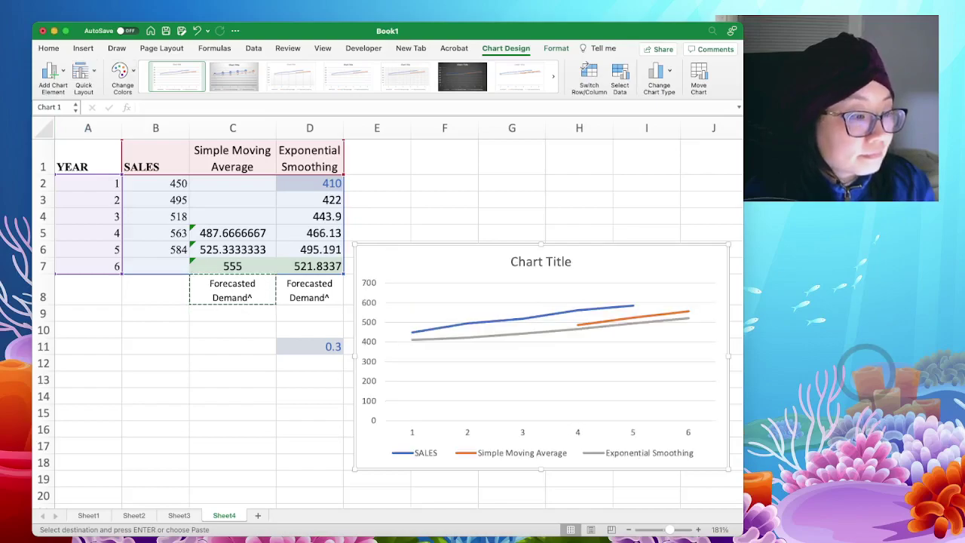
left_click(83, 75)
left_click(156, 174)
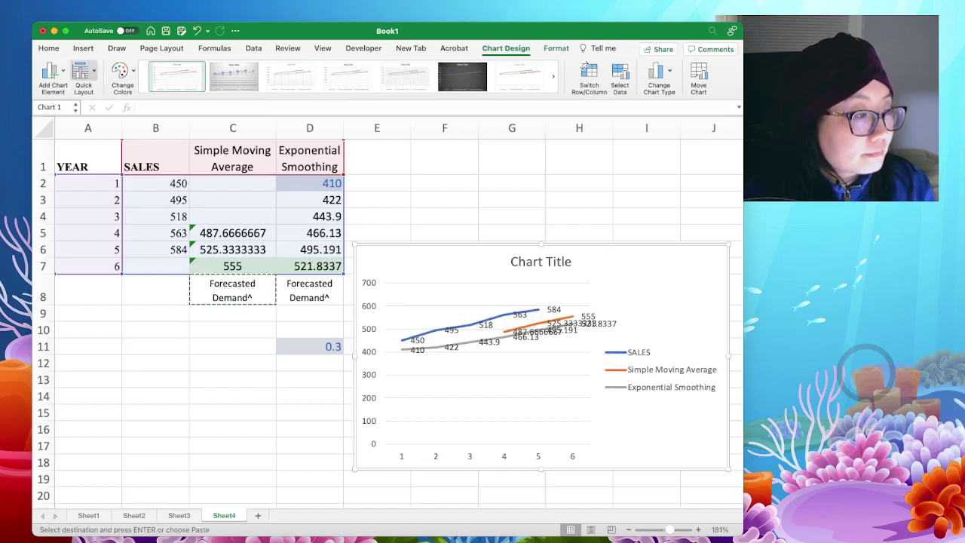
left_click(83, 75)
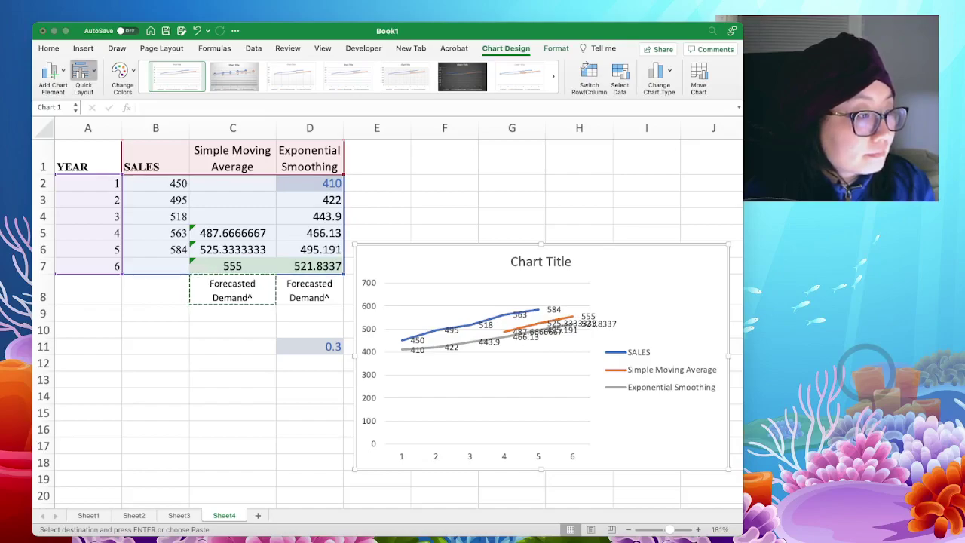
left_click(89, 207)
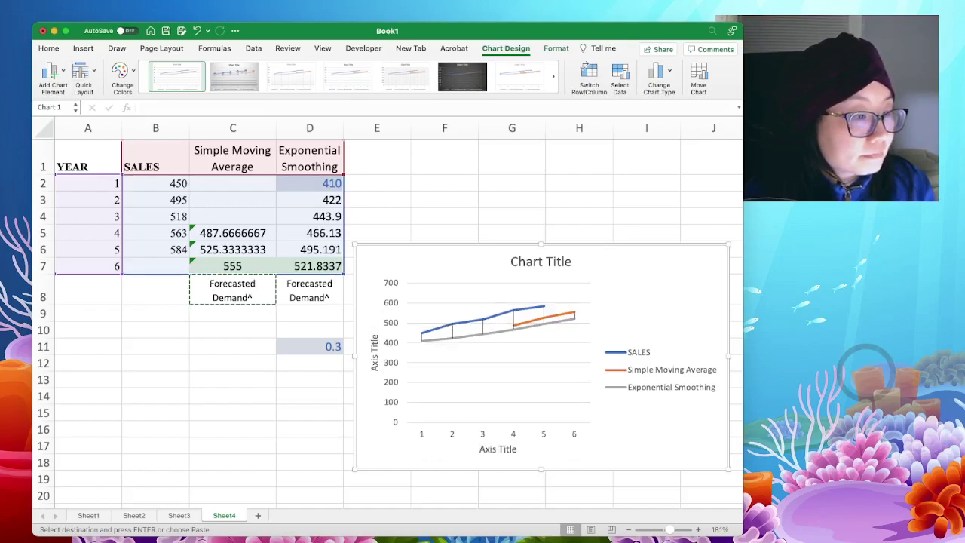
left_click(83, 73)
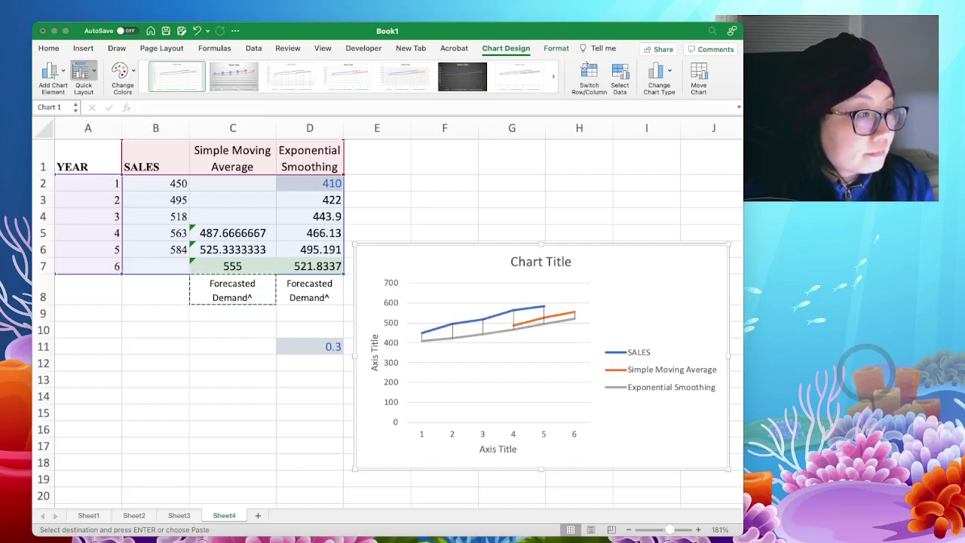
left_click(127, 124)
left_click(83, 74)
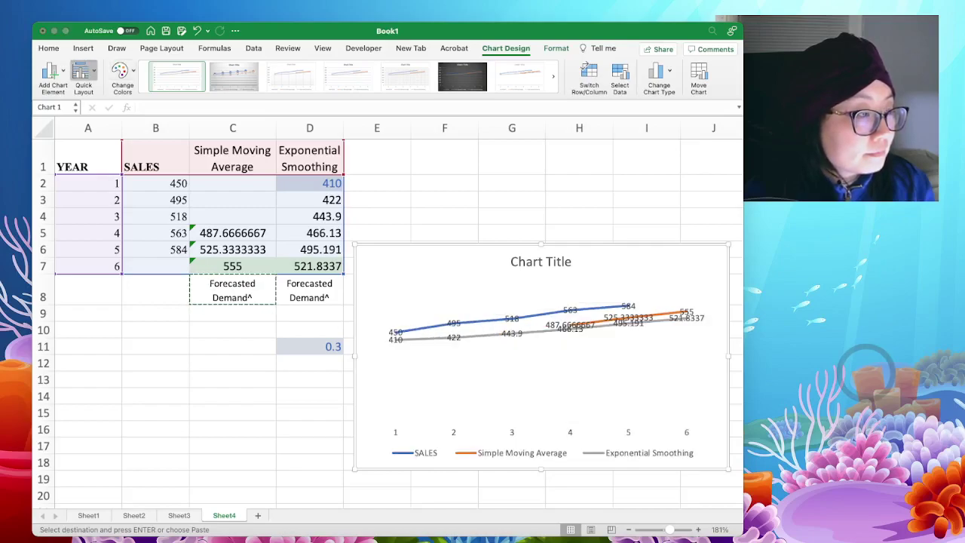
key("Return")
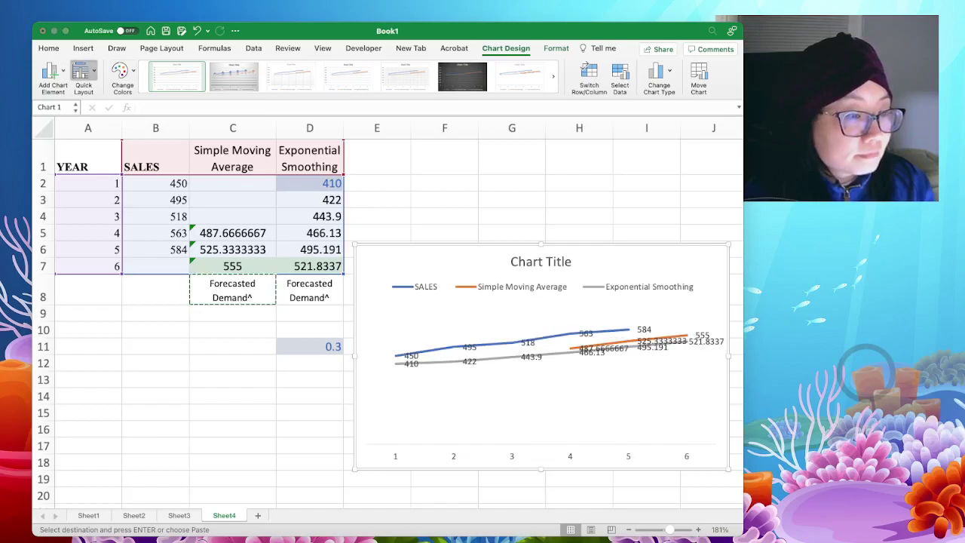
left_click(89, 119)
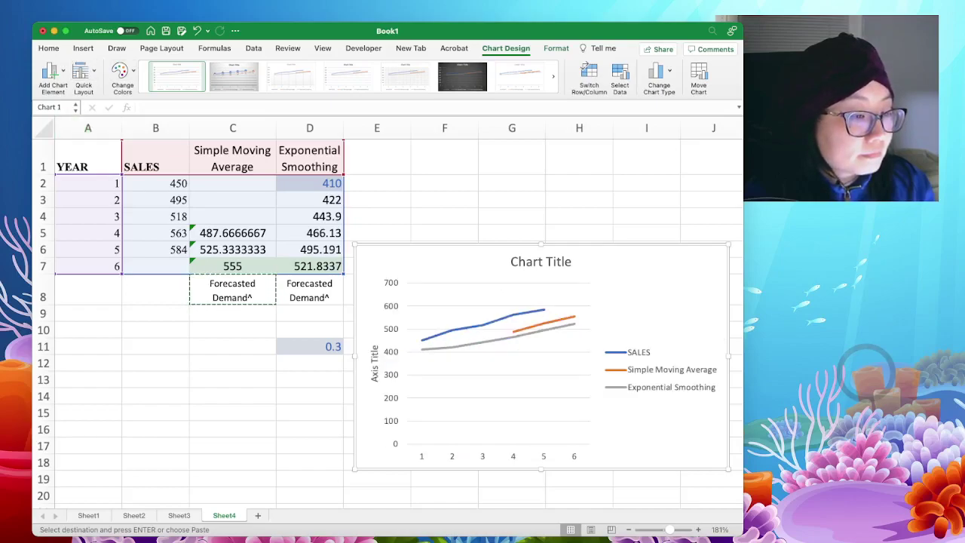
Step: Apply a quick layout to the chart without title, gridlines or data labels, keeping the legend beneath the plot
left_click(83, 73)
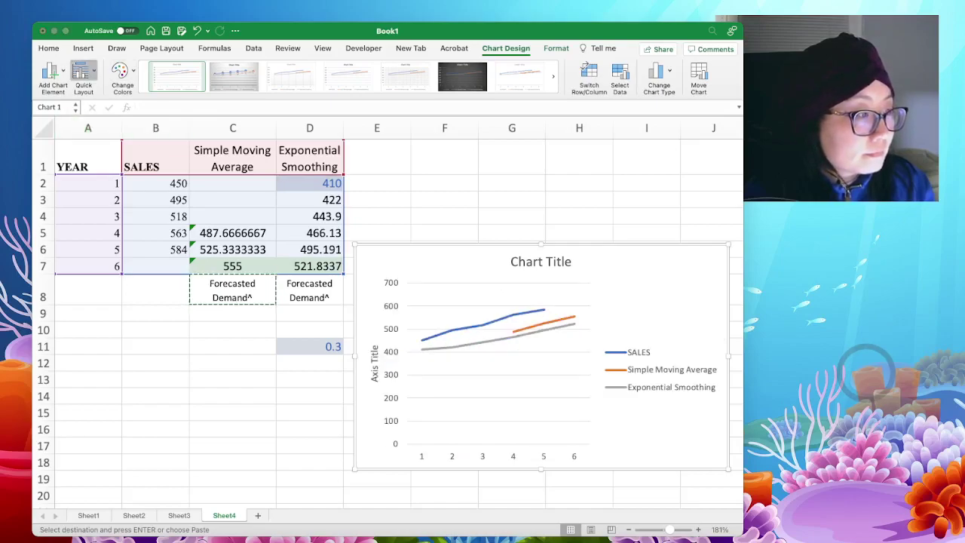
left_click(89, 155)
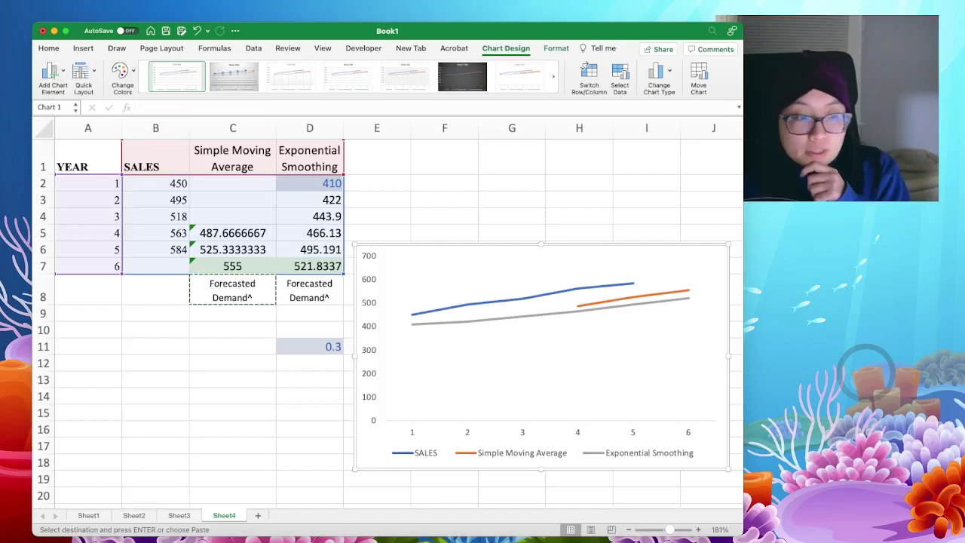
left_click(512, 157)
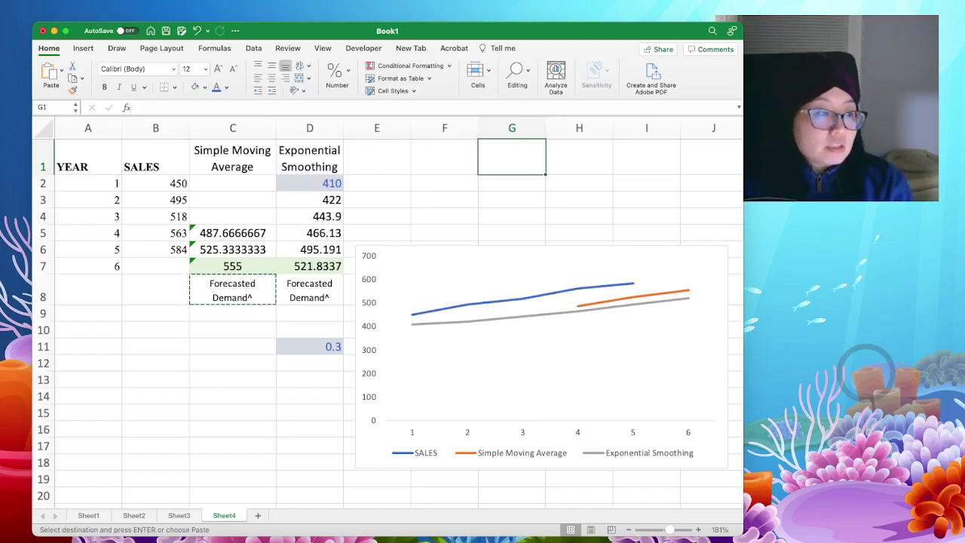
Step: Circle the year 5 to 6 ends of the chart lines with the galaxy pen and undo the ink stroke
left_click(116, 47)
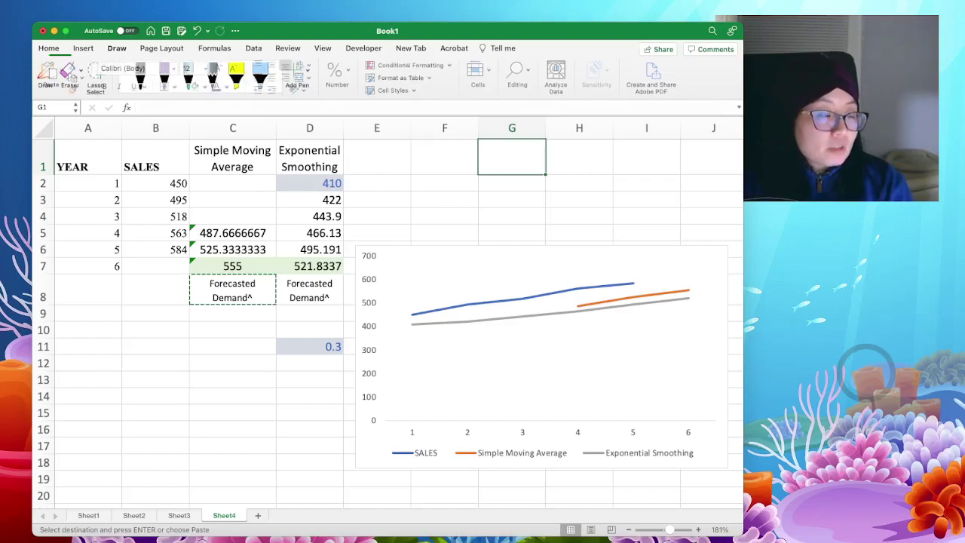
left_click(190, 76)
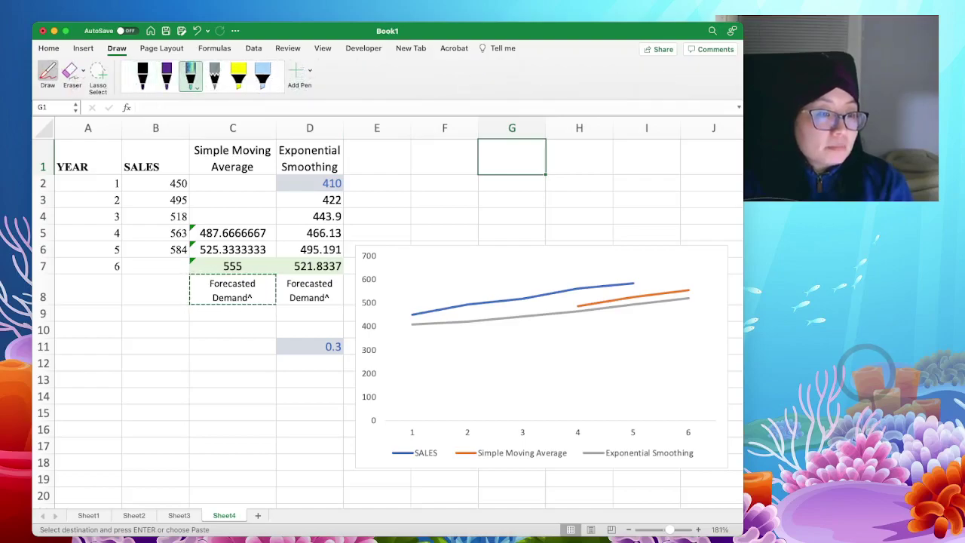
mouse_move(644, 257)
left_mouse_down()
mouse_move(710, 276)
mouse_move(645, 332)
mouse_move(638, 270)
mouse_move(655, 253)
left_mouse_up()
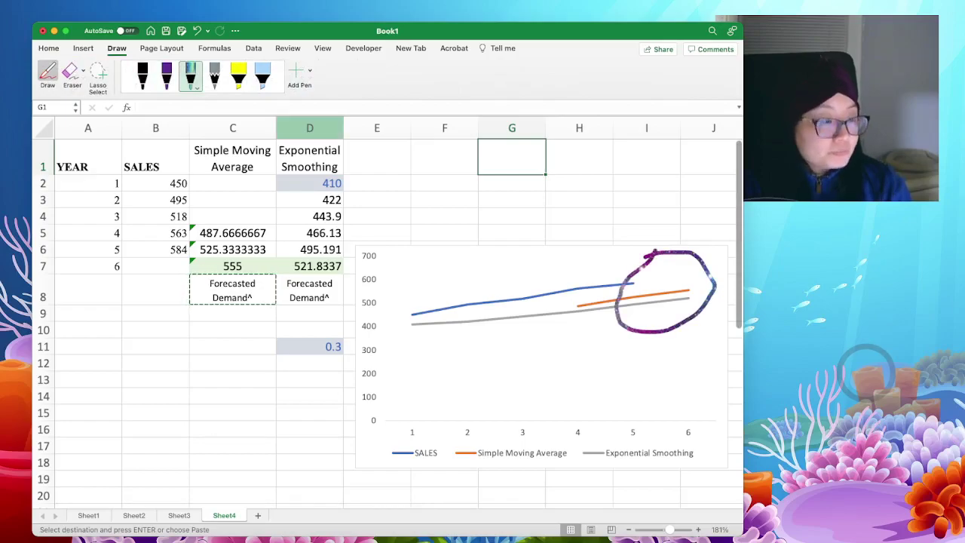
key("super+z")
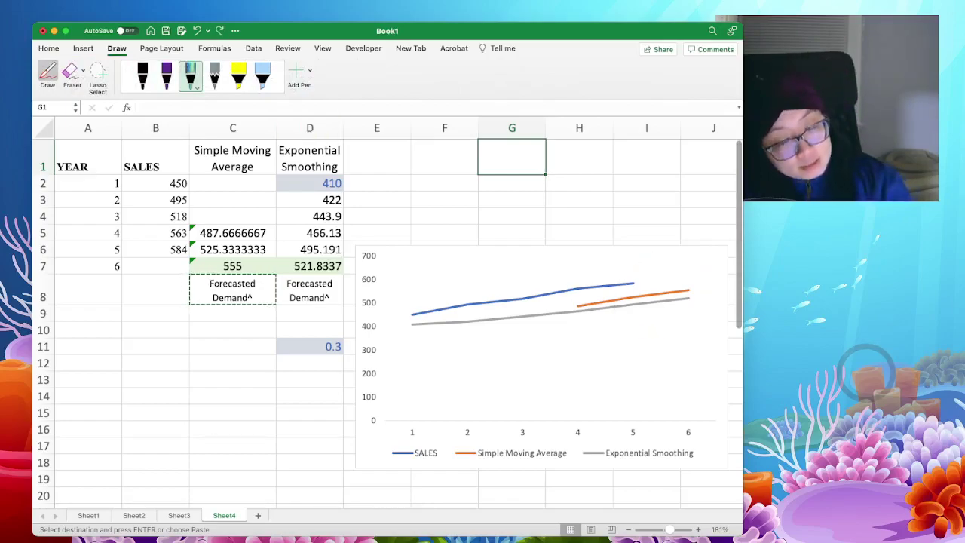